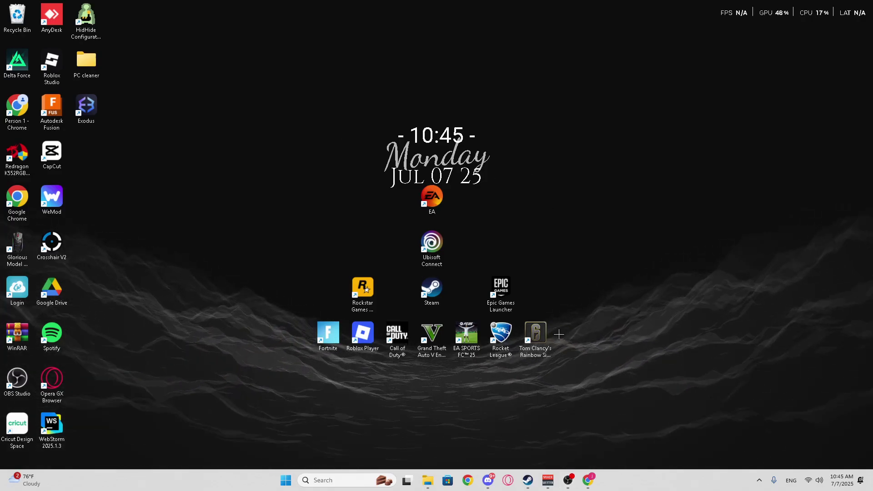
- Switch to Discord and open the YimMenuV2 download link from the yimmenuv2-download channel, confirming the visit to the external site
{"action": "key", "text": "alt+Tab"}
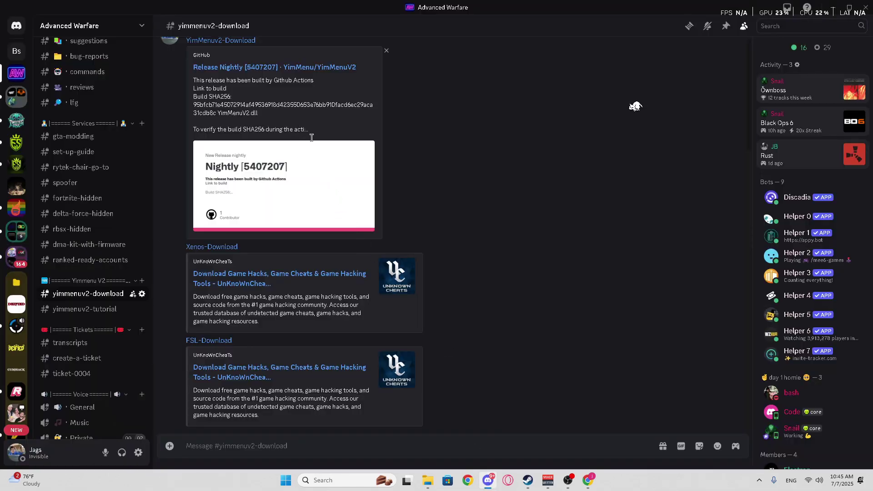
{"action": "scroll", "coordinate": [311, 137], "scroll_direction": "up", "scroll_amount": 3}
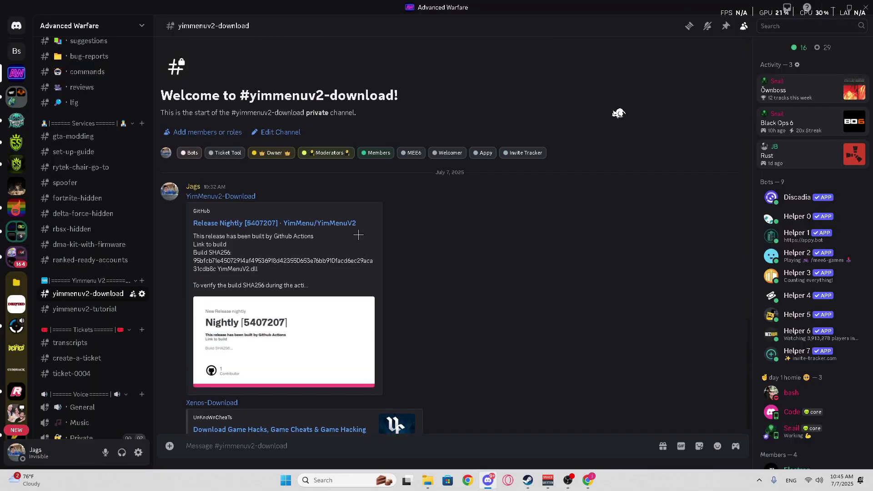
{"action": "left_click", "coordinate": [217, 196]}
{"action": "left_click", "coordinate": [531, 287]}
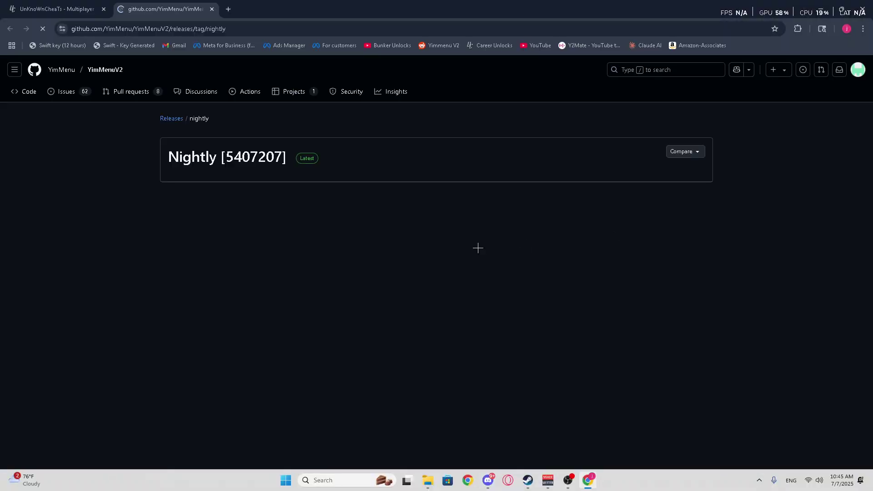
- Download YimMenuV2.dll from the nightly release's assets, keep the unverified file and check the recent downloads
{"action": "scroll", "coordinate": [345, 200], "scroll_direction": "down", "scroll_amount": 3}
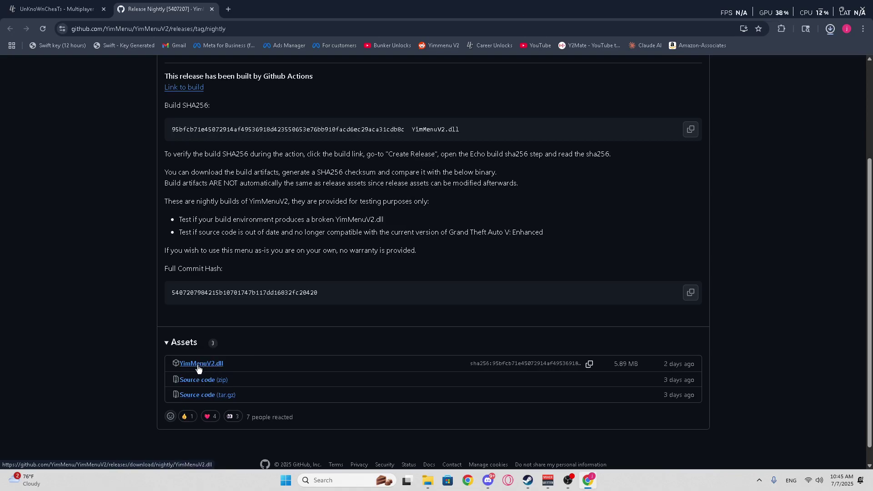
{"action": "left_click", "coordinate": [200, 366]}
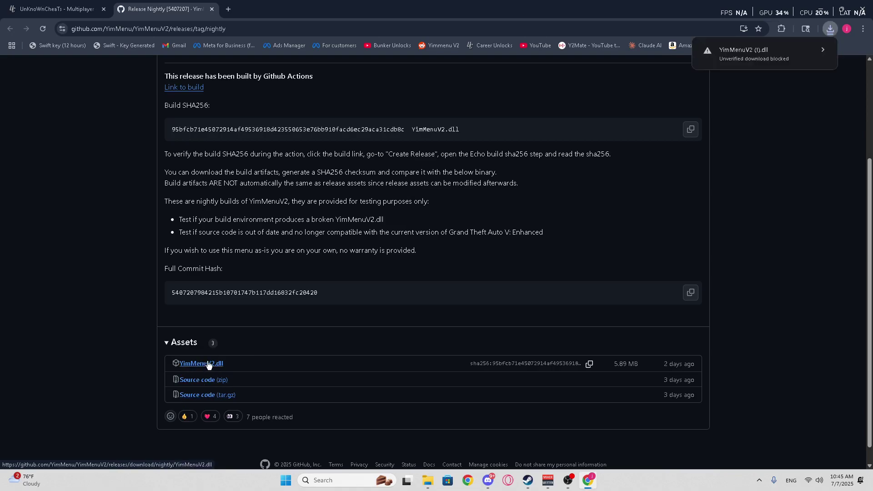
{"action": "left_click", "coordinate": [755, 52]}
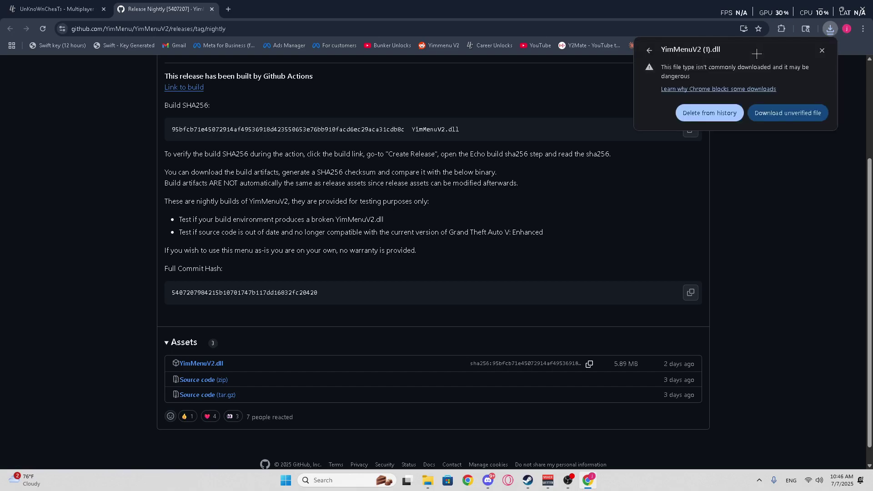
{"action": "left_click", "coordinate": [779, 118]}
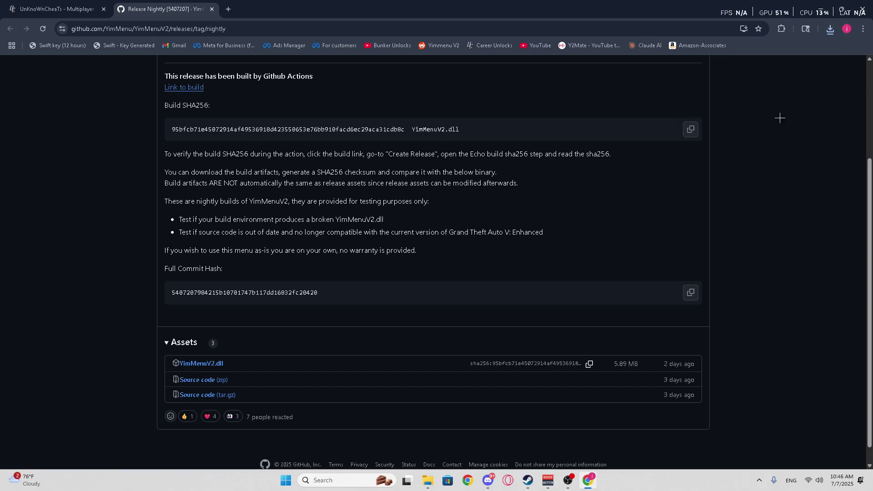
{"action": "left_click", "coordinate": [829, 29]}
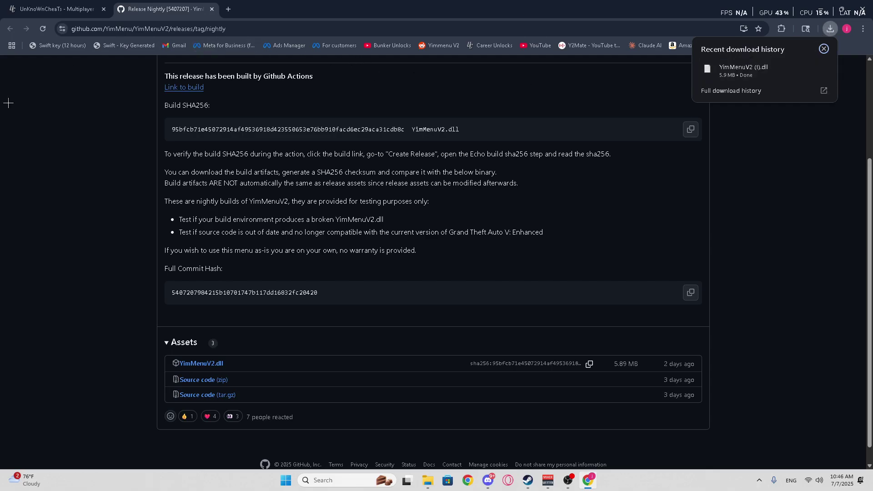
- Return to Discord and open the Xenos download link, confirming the visit to the external site
{"action": "left_click", "coordinate": [488, 481]}
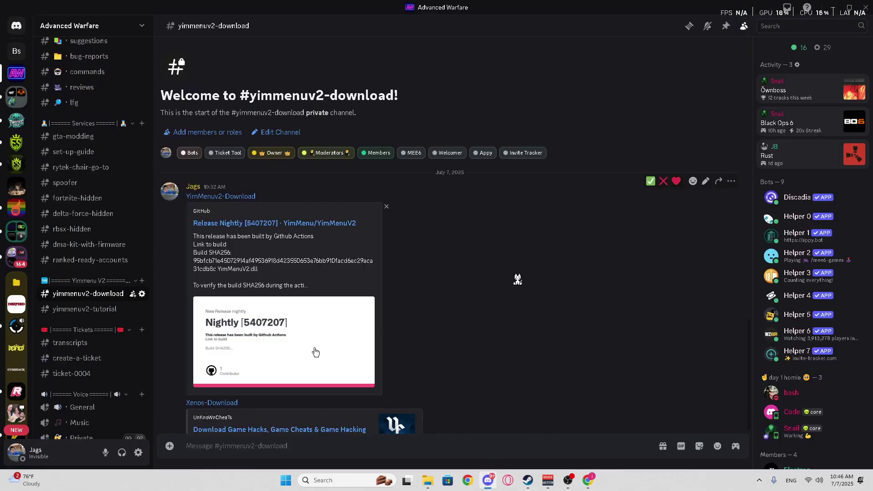
{"action": "scroll", "coordinate": [315, 352], "scroll_direction": "down", "scroll_amount": 3}
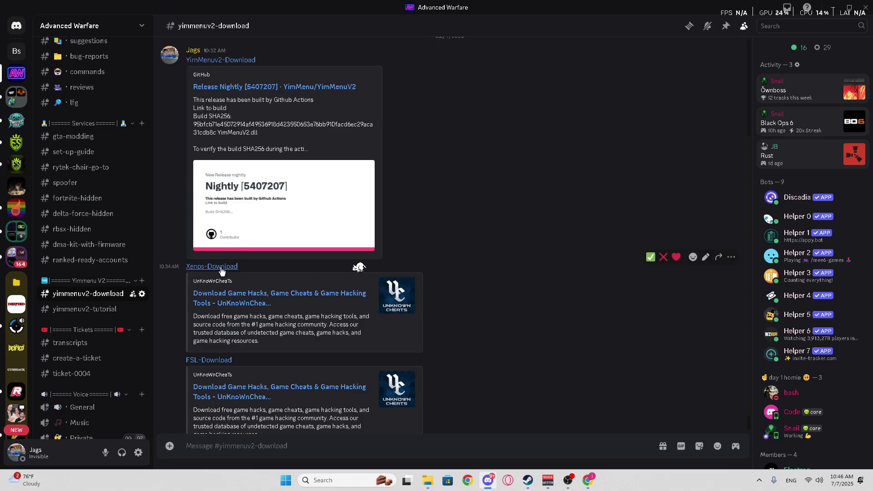
{"action": "left_click", "coordinate": [197, 266]}
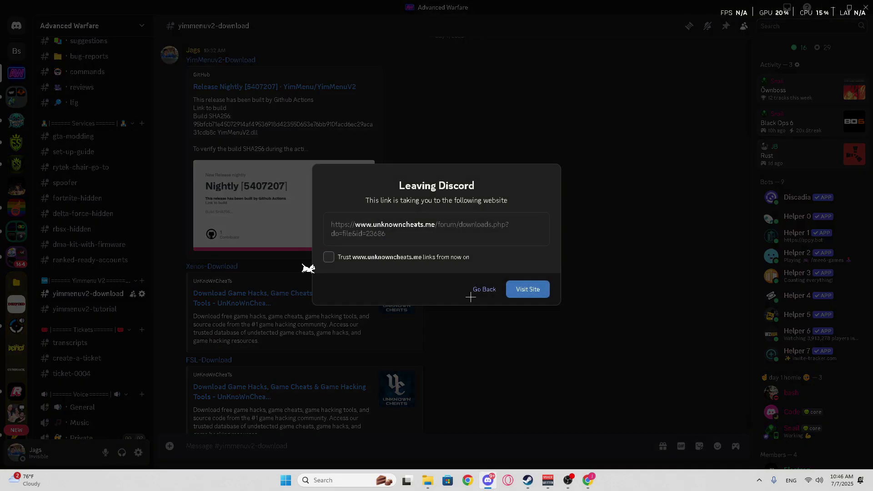
{"action": "left_click", "coordinate": [532, 291]}
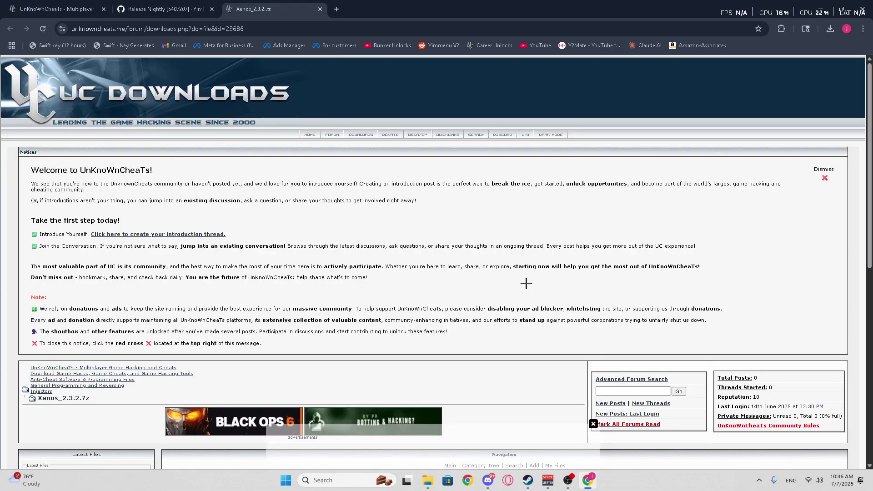
- Start the download of Xenos_2.3.2.7z from its file page and inspect the browser's download notice
{"action": "scroll", "coordinate": [645, 242], "scroll_direction": "down", "scroll_amount": 2}
{"action": "scroll", "coordinate": [645, 242], "scroll_direction": "down", "scroll_amount": 1}
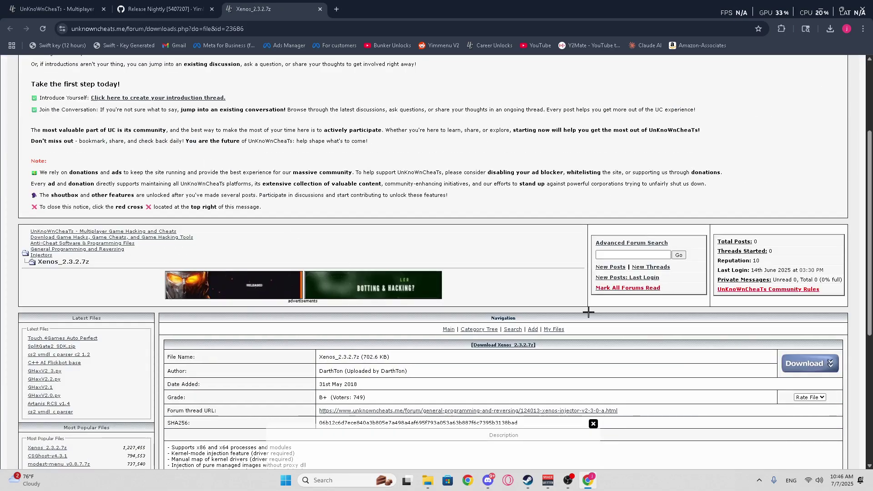
{"action": "scroll", "coordinate": [450, 333], "scroll_direction": "down", "scroll_amount": 2}
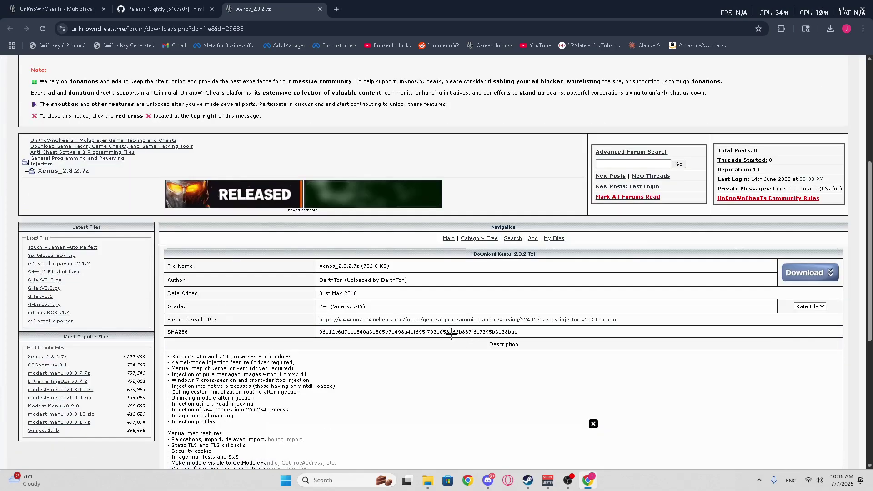
{"action": "left_click", "coordinate": [816, 273]}
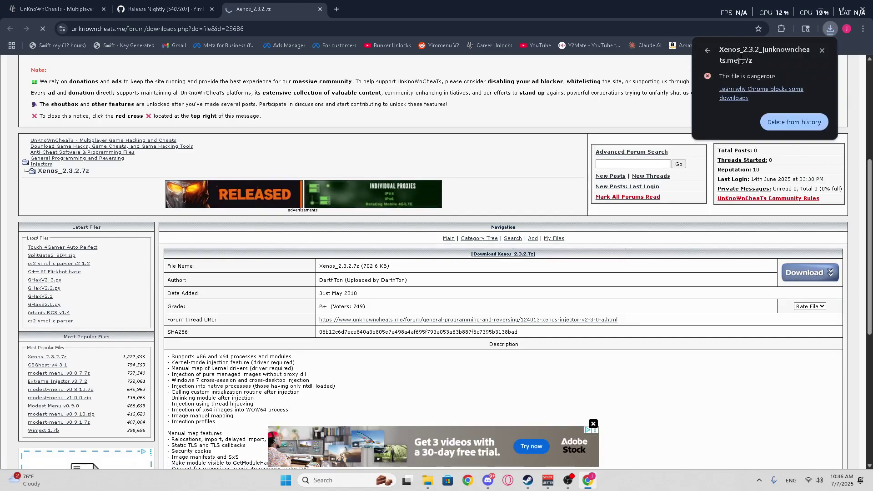
{"action": "left_click", "coordinate": [748, 61]}
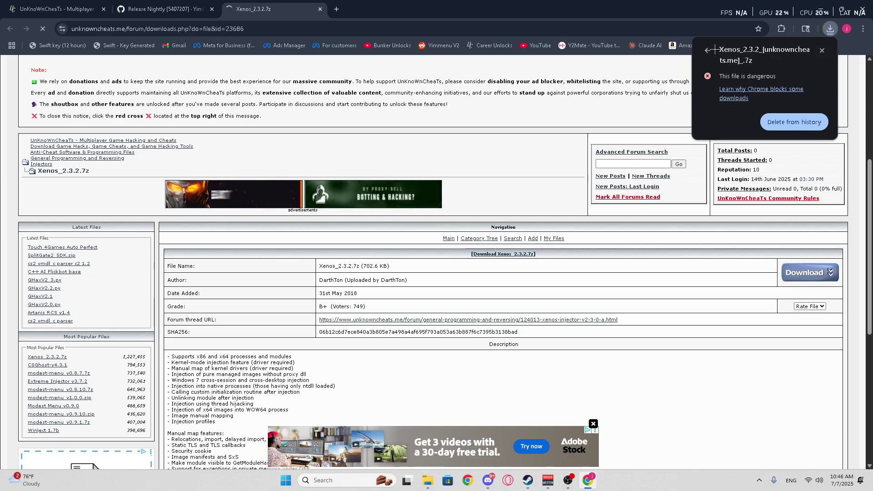
- Open the download history, allow the blocked Xenos archive to download despite the danger warning, and close the browser
{"action": "left_click", "coordinate": [863, 29]}
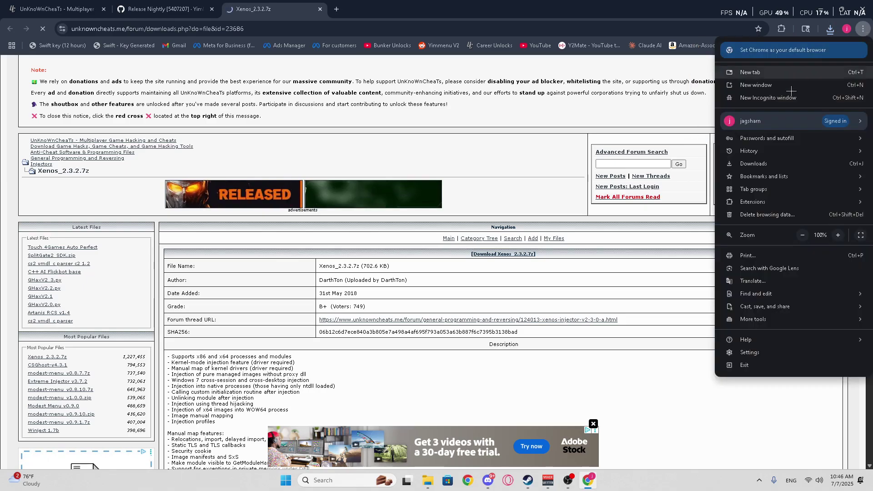
{"action": "left_click", "coordinate": [755, 163]}
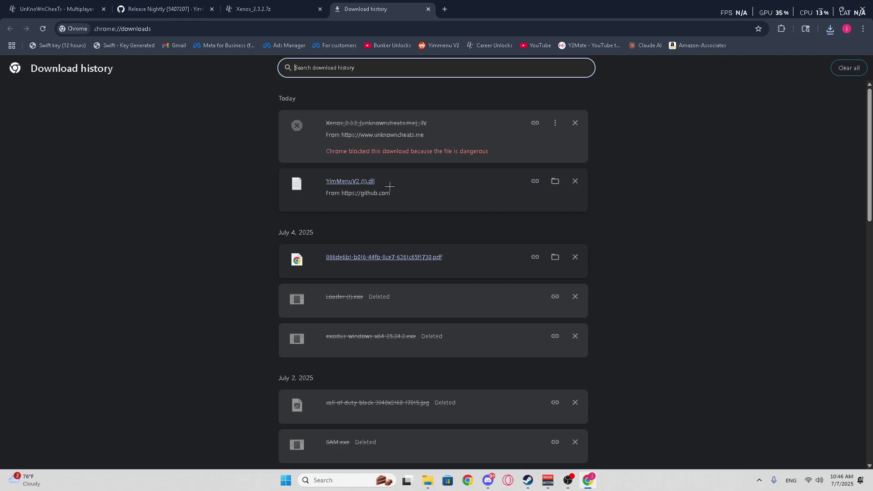
{"action": "left_click", "coordinate": [554, 124]}
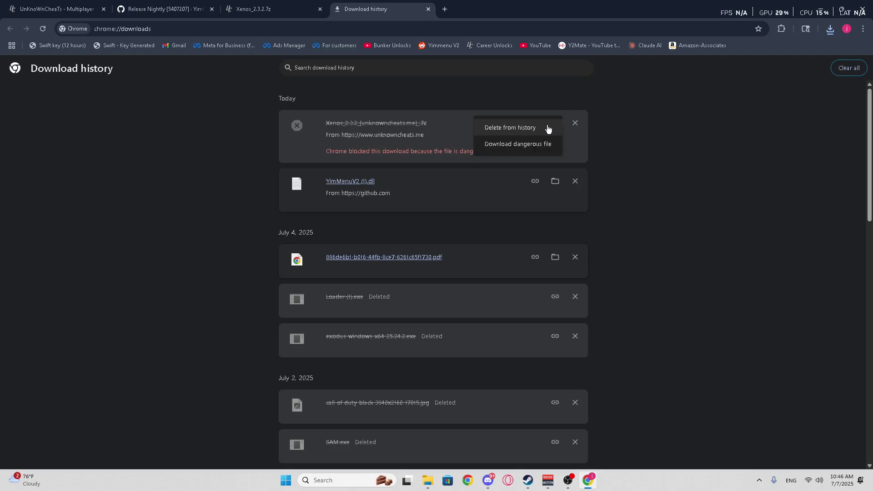
{"action": "left_click", "coordinate": [514, 144]}
{"action": "left_click", "coordinate": [476, 289]}
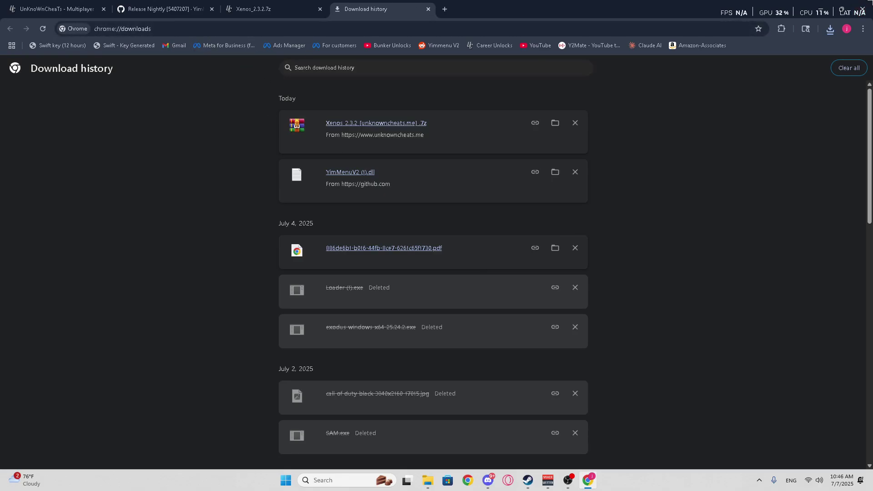
{"action": "left_click", "coordinate": [862, 8]}
{"action": "left_click", "coordinate": [834, 3]}
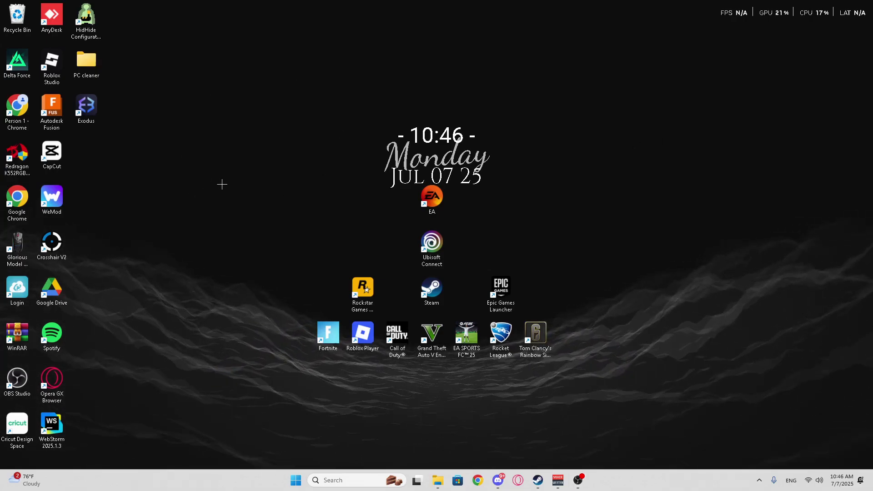
- Create a new folder named GTA on the desktop
{"action": "right_click", "coordinate": [203, 195]}
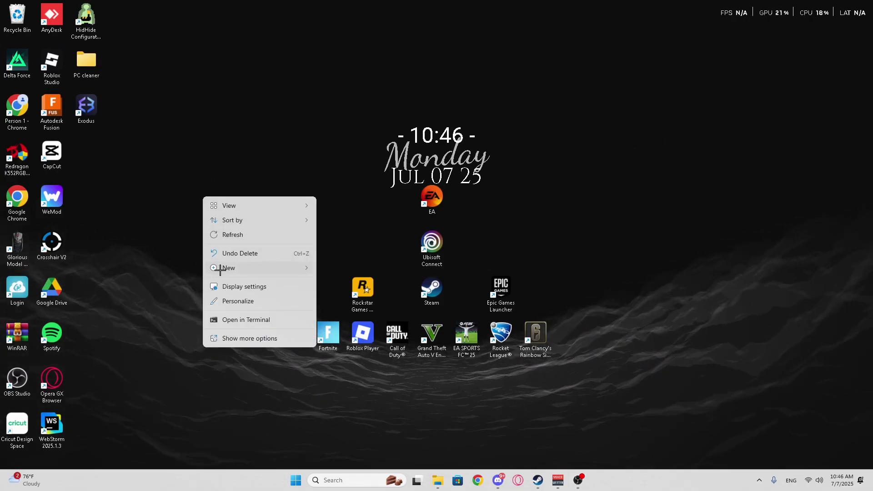
{"action": "mouse_move", "coordinate": [224, 267]}
{"action": "left_click", "coordinate": [353, 269]}
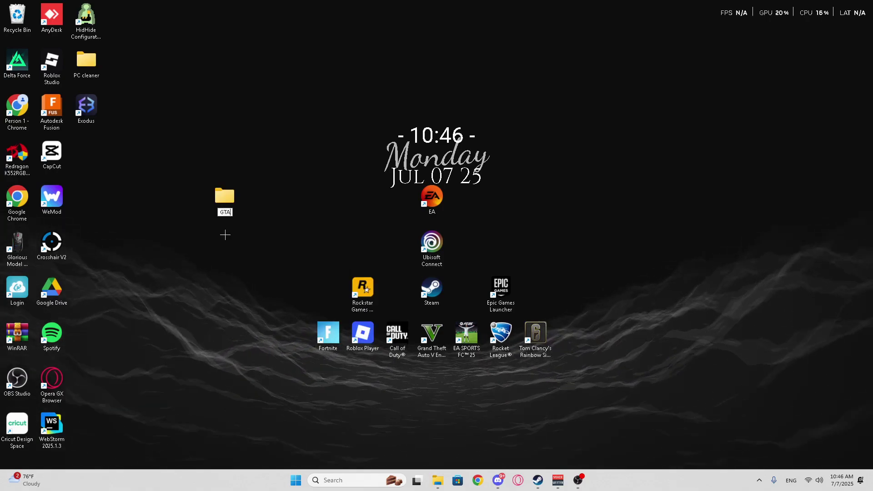
{"action": "type", "text": "GTA"}
{"action": "key", "text": "Return"}
{"action": "left_click", "coordinate": [341, 202]}
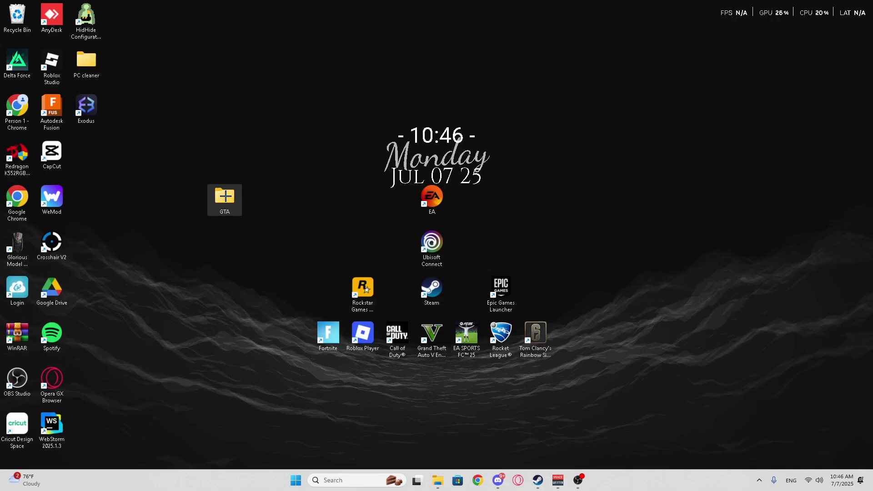
- Open the Downloads folder in File Explorer and move the Xenos archive and YimMenuV2 (1) DLL into the GTA folder
{"action": "left_click", "coordinate": [443, 481]}
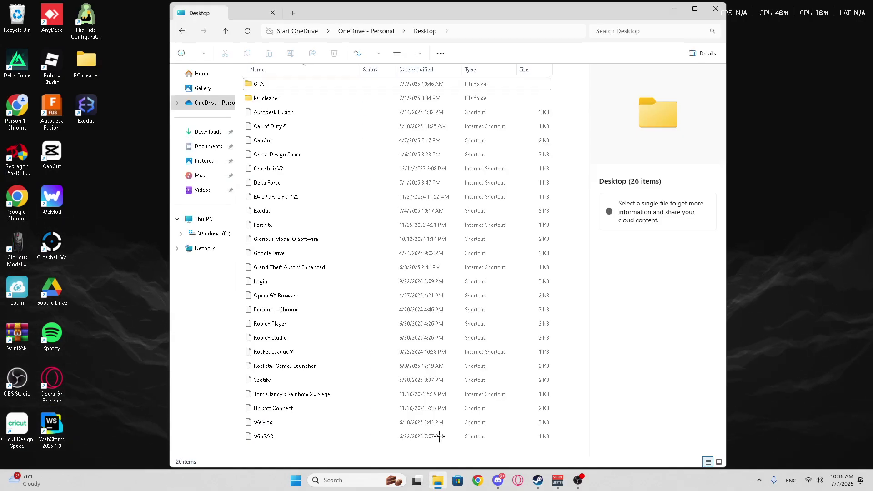
{"action": "left_click_drag", "start_coordinate": [479, 12], "coordinate": [598, 15]}
{"action": "left_click", "coordinate": [301, 140]}
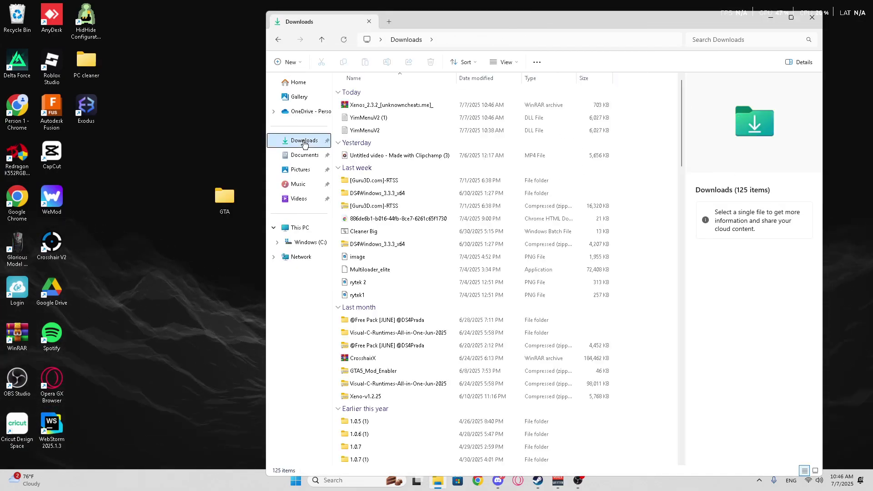
{"action": "left_click_drag", "start_coordinate": [400, 105], "coordinate": [233, 196]}
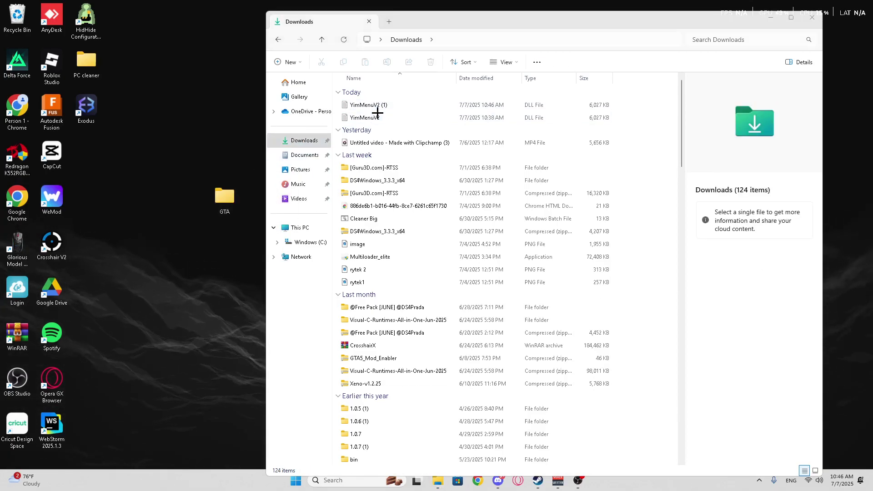
{"action": "left_click_drag", "start_coordinate": [391, 106], "coordinate": [224, 200]}
- Delete the remaining YimMenuV2 DLL from Downloads and close the File Explorer window
{"action": "left_click", "coordinate": [396, 105]}
{"action": "left_click", "coordinate": [431, 62]}
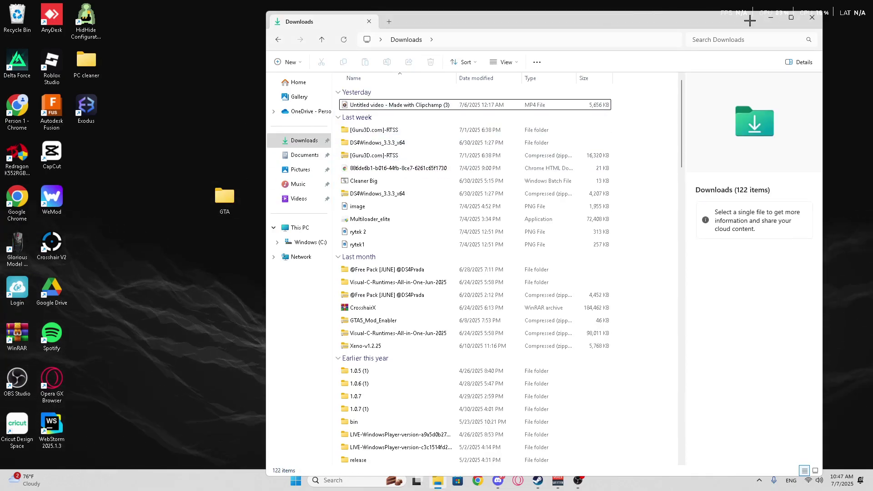
{"action": "left_click", "coordinate": [812, 17]}
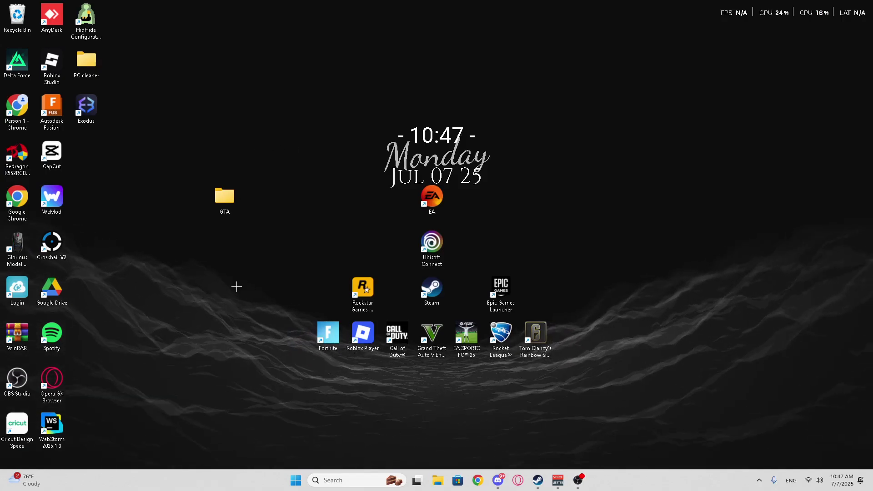
- Check Grand Theft Auto V Enhanced's launch options in Steam for -nobattleye, then close its properties and minimize Steam
{"action": "mouse_move", "coordinate": [538, 483]}
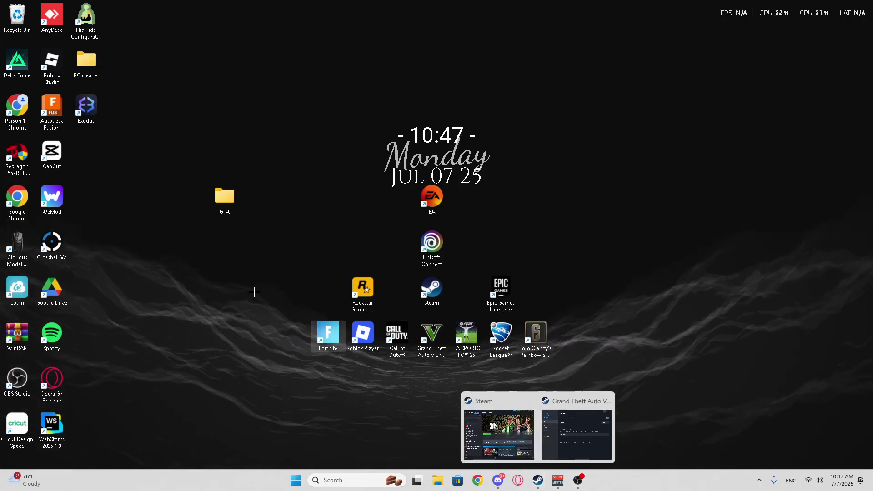
{"action": "left_click", "coordinate": [509, 443]}
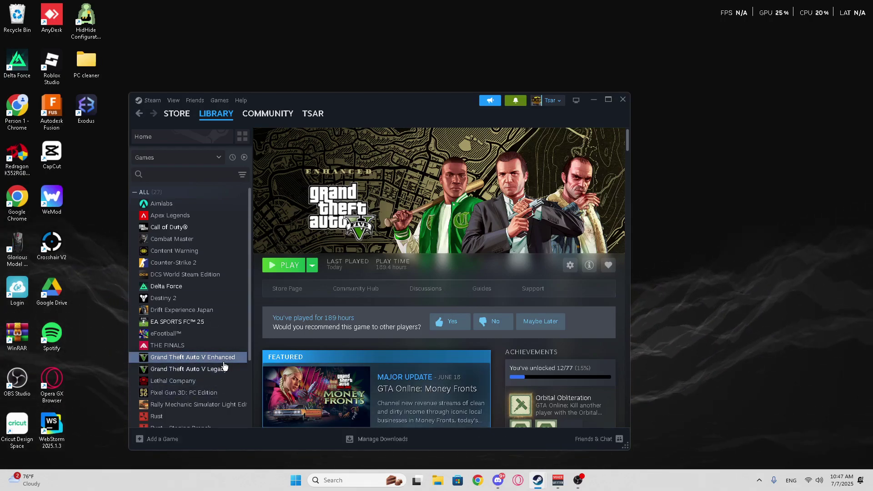
{"action": "left_click", "coordinate": [570, 268]}
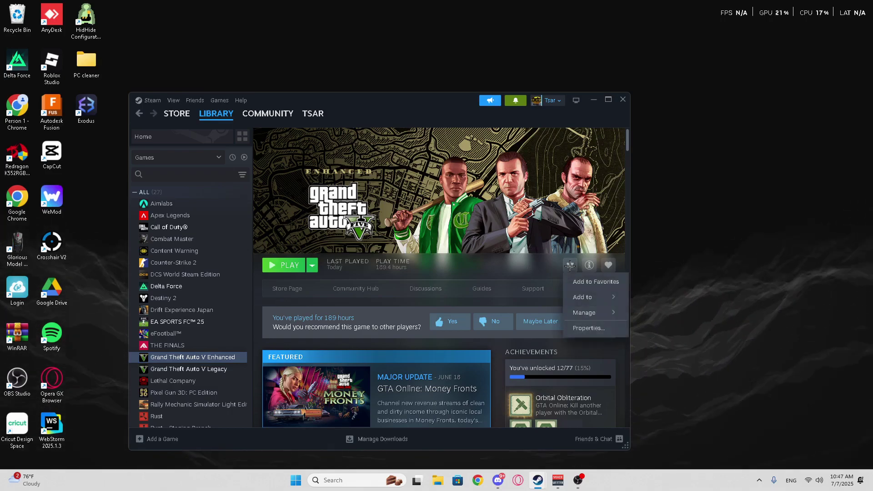
{"action": "left_click", "coordinate": [591, 328]}
{"action": "triple_click", "coordinate": [319, 271]}
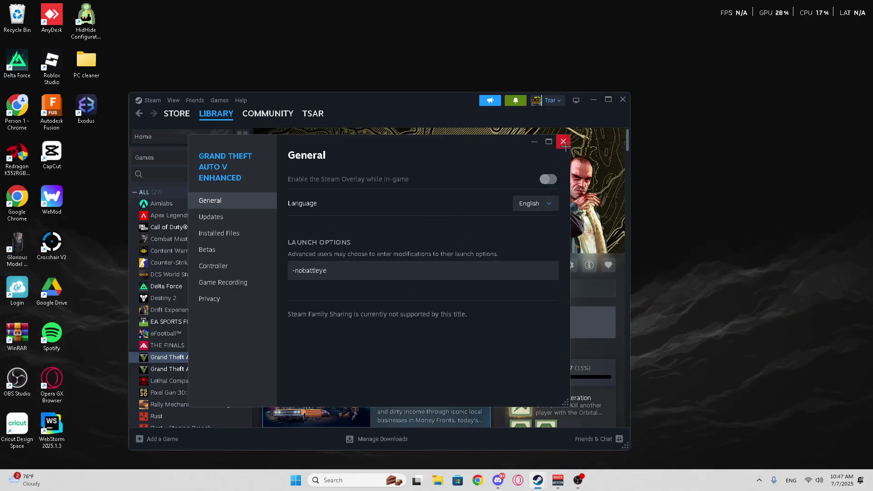
{"action": "left_click", "coordinate": [564, 143]}
{"action": "left_click", "coordinate": [591, 101]}
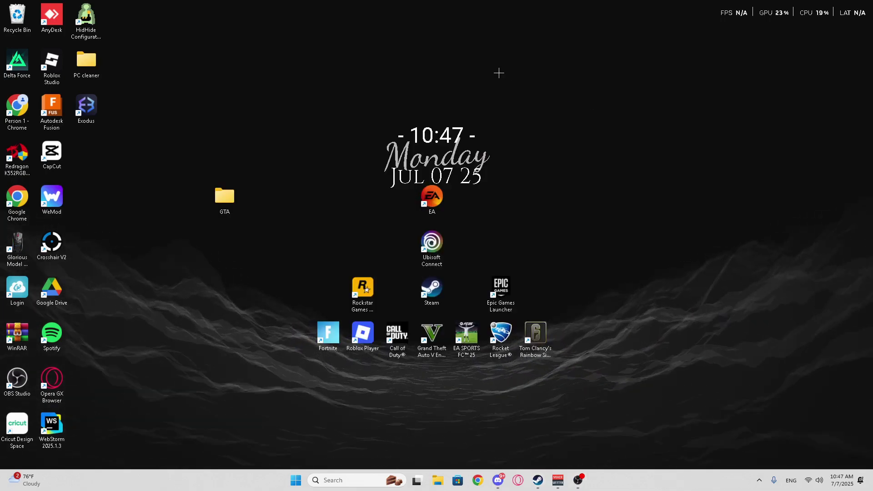
- Open the Rockstar Games Launcher to view its sign-in window, and close it
{"action": "double_click", "coordinate": [365, 283]}
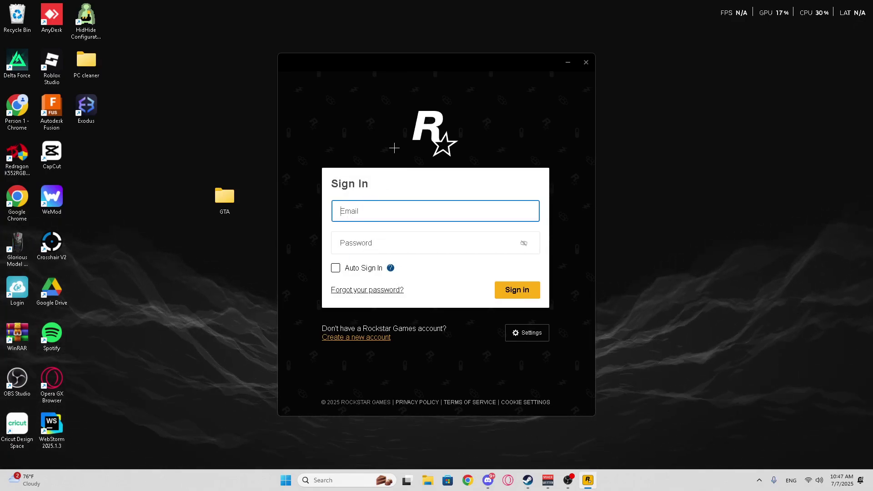
{"action": "left_click", "coordinate": [314, 223]}
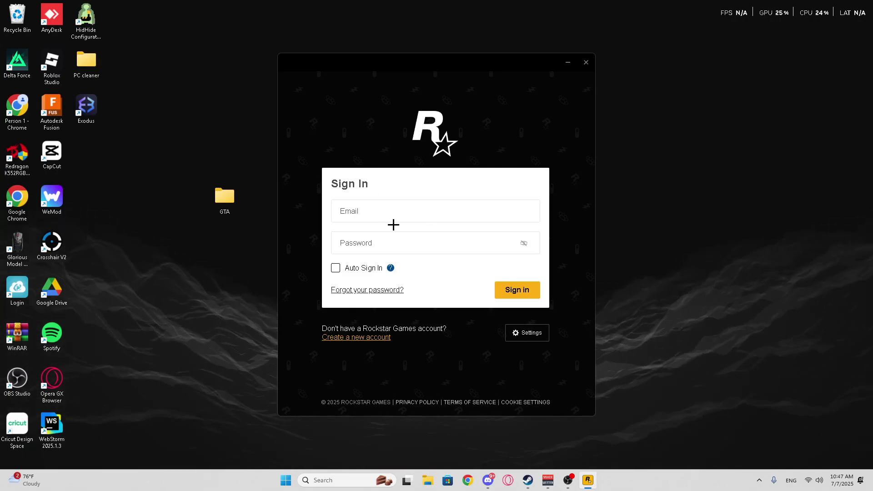
{"action": "left_click", "coordinate": [586, 63]}
- Open the GTA folder on the desktop and extract the Xenos_2.3.2 archive into its default subfolder there
{"action": "double_click", "coordinate": [224, 196]}
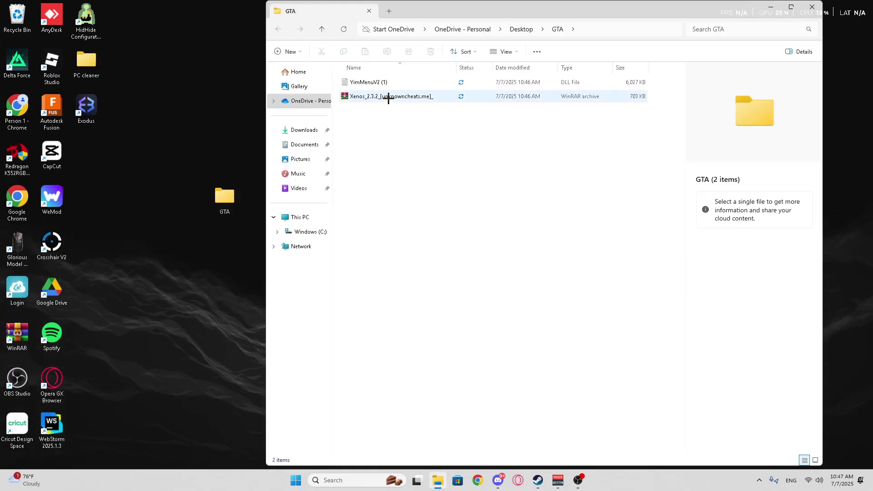
{"action": "left_click", "coordinate": [384, 98]}
{"action": "left_click", "coordinate": [550, 53]}
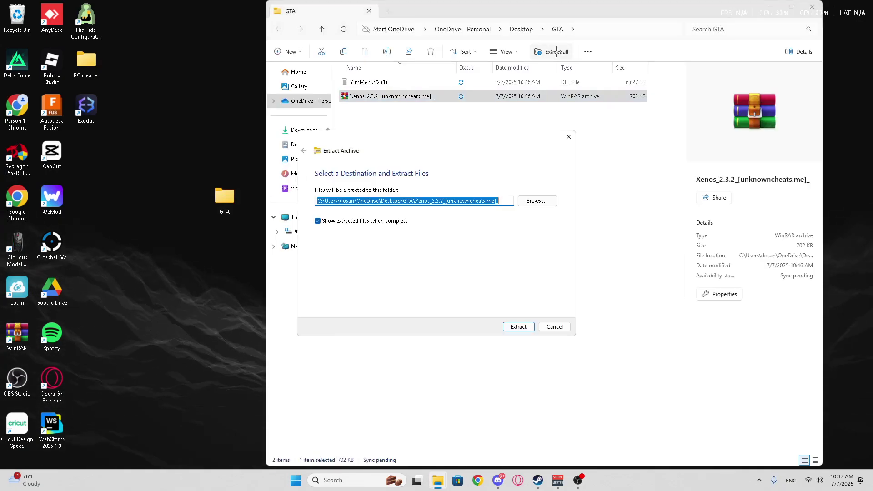
{"action": "left_click", "coordinate": [518, 327]}
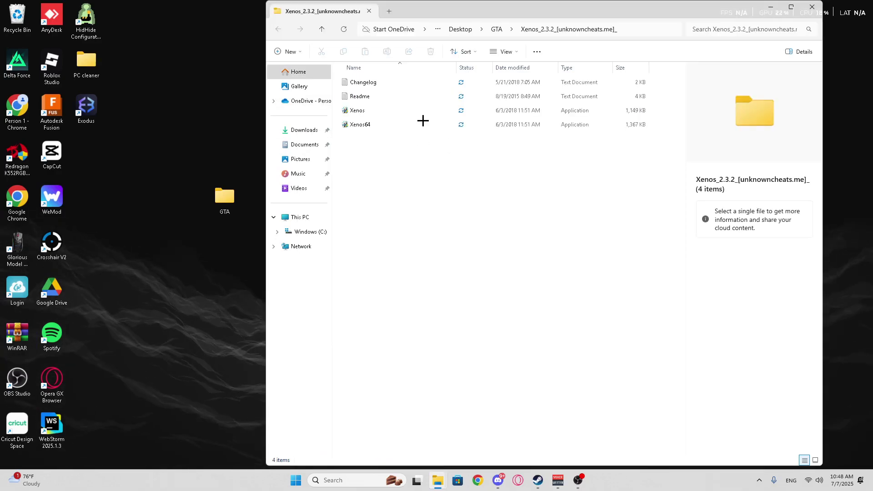
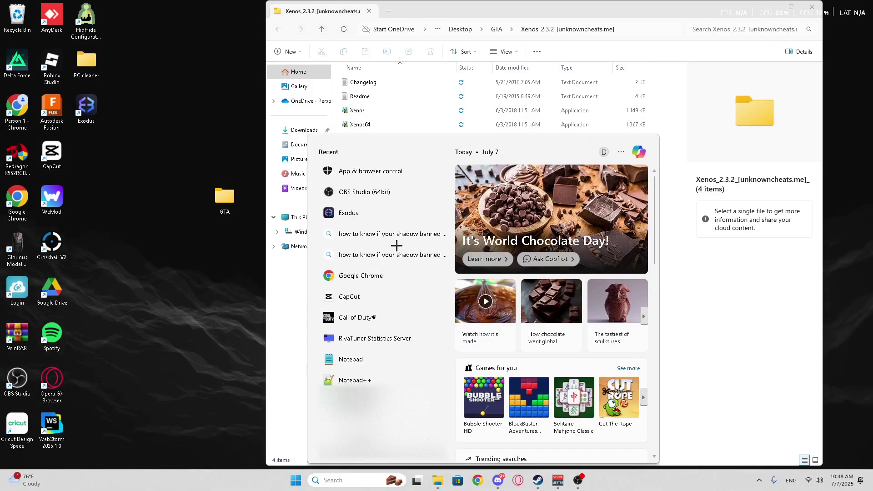
- Search Windows for virus protection, check the Virus & threat protection and Firewall & network protection pages, and close Windows Security
{"action": "type", "text": "virus"}
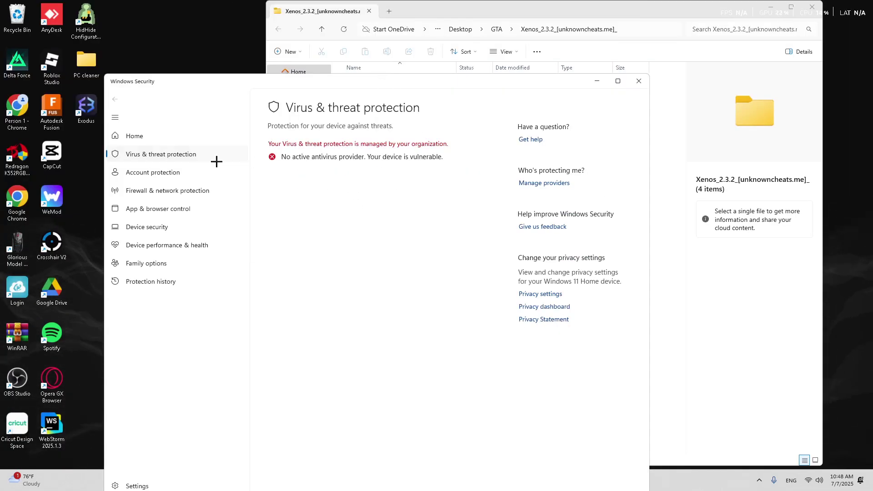
{"action": "left_click", "coordinate": [158, 190]}
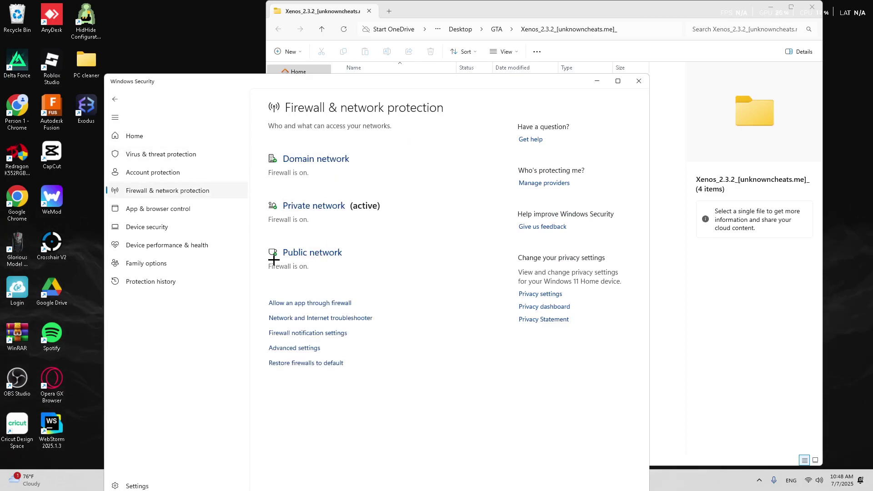
{"action": "left_click", "coordinate": [157, 154]}
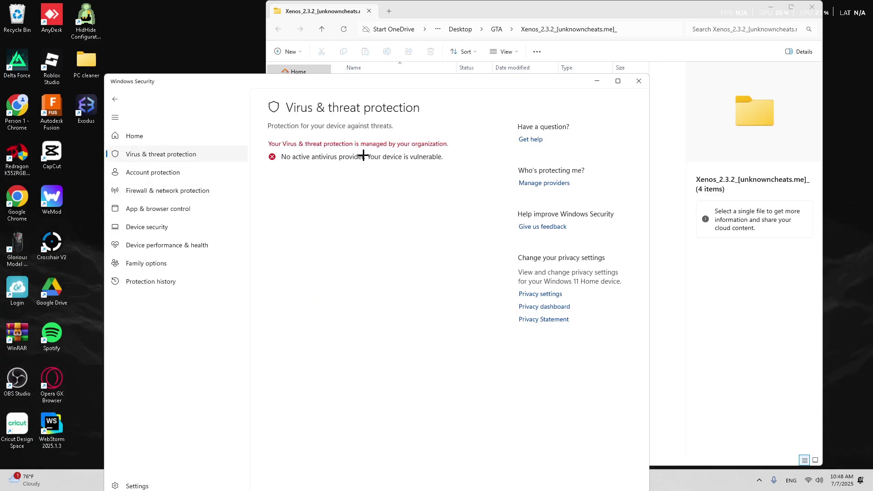
{"action": "left_click", "coordinate": [638, 81]}
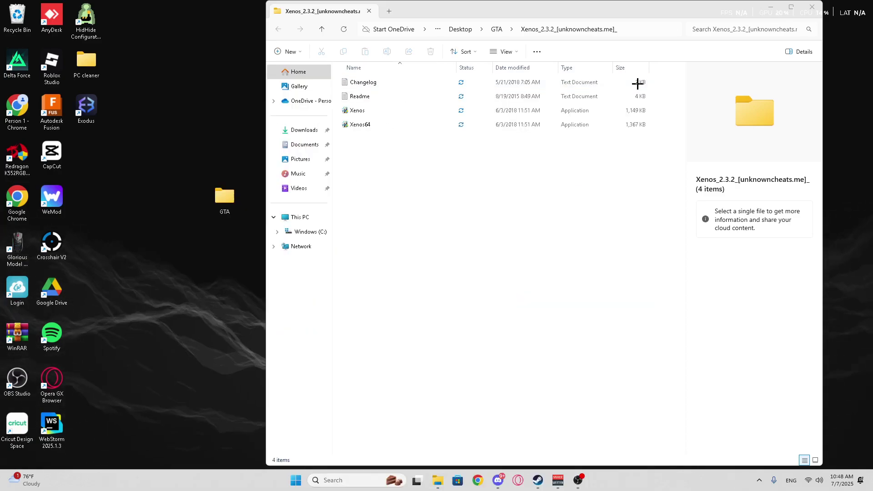
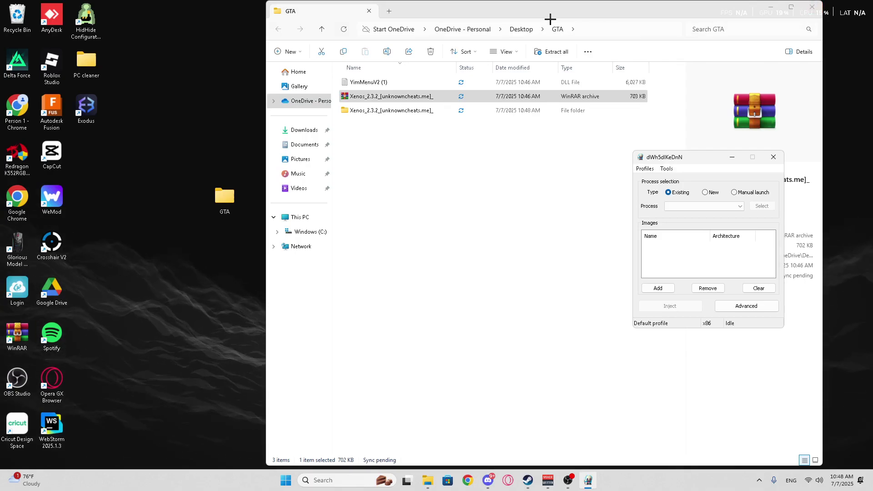
- Arrange the GTA folder beside the injector window and add the YimMenuV2 (1) DLL to the injector's image list
{"action": "left_click_drag", "start_coordinate": [550, 18], "coordinate": [374, 26]}
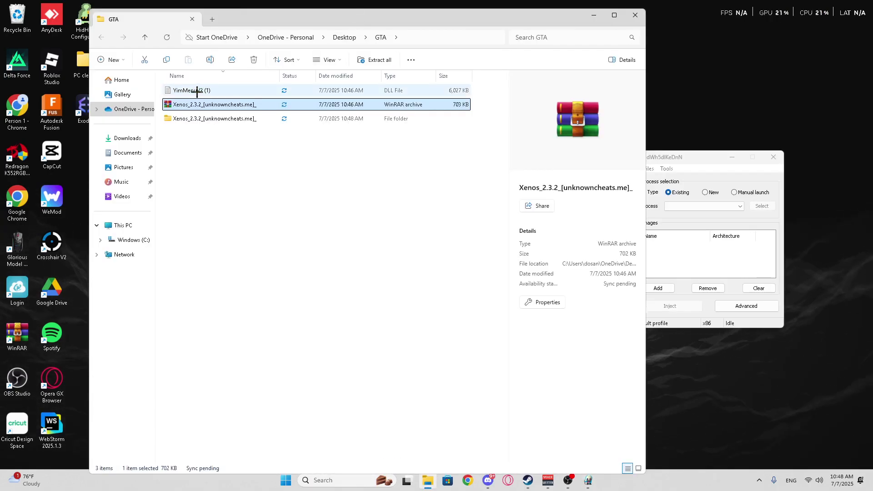
{"action": "left_click_drag", "start_coordinate": [695, 156], "coordinate": [723, 159]}
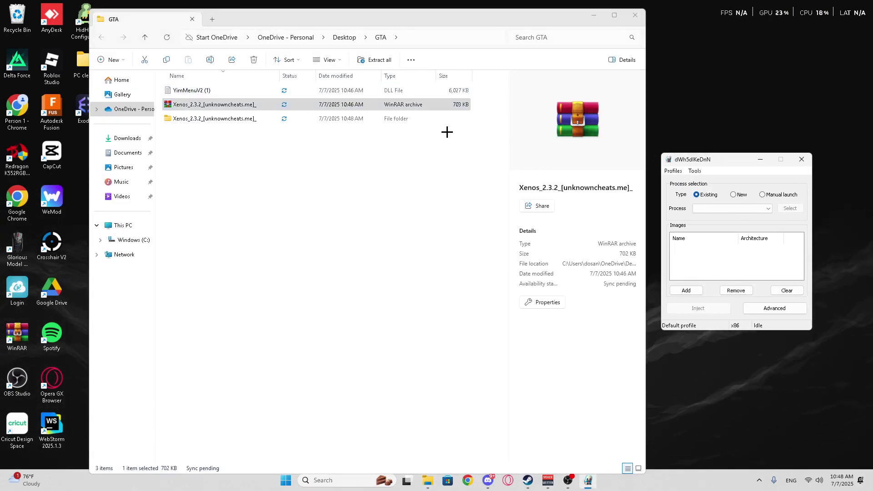
{"action": "left_click_drag", "start_coordinate": [177, 90], "coordinate": [686, 261]}
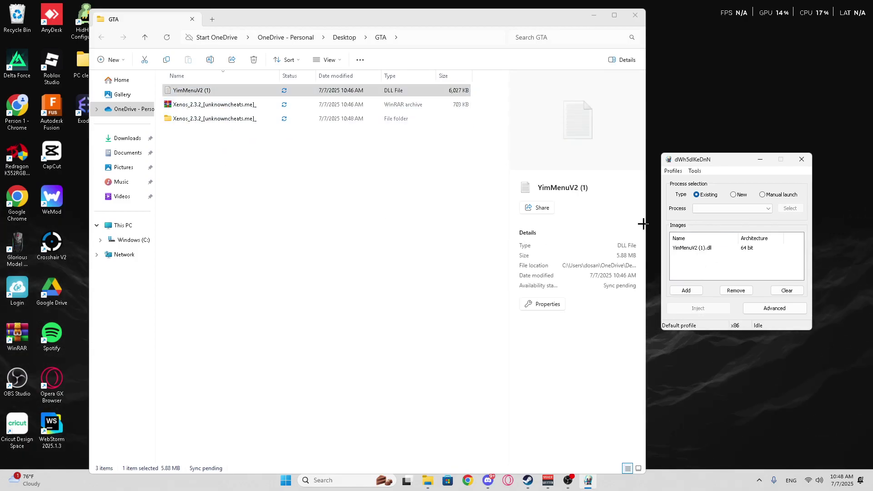
- Close the GTA folder window, launch Grand Theft Auto V Enhanced from Steam, and minimize Steam
{"action": "left_click", "coordinate": [635, 15]}
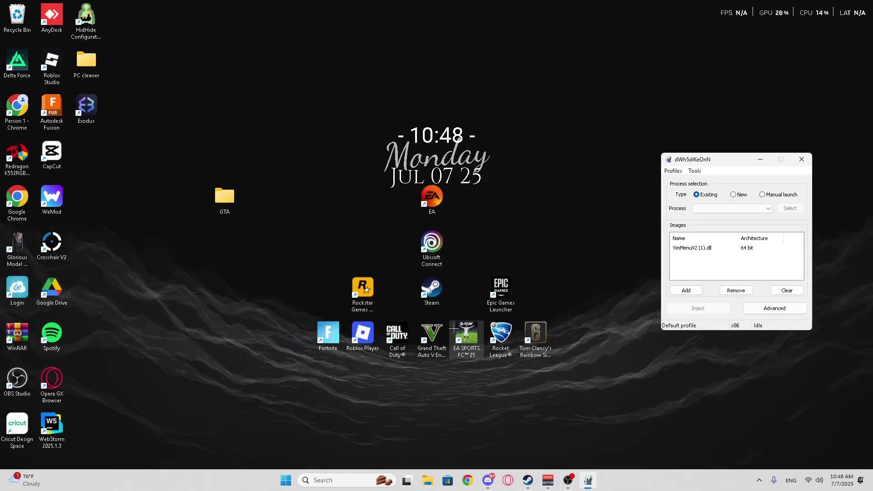
{"action": "double_click", "coordinate": [431, 291]}
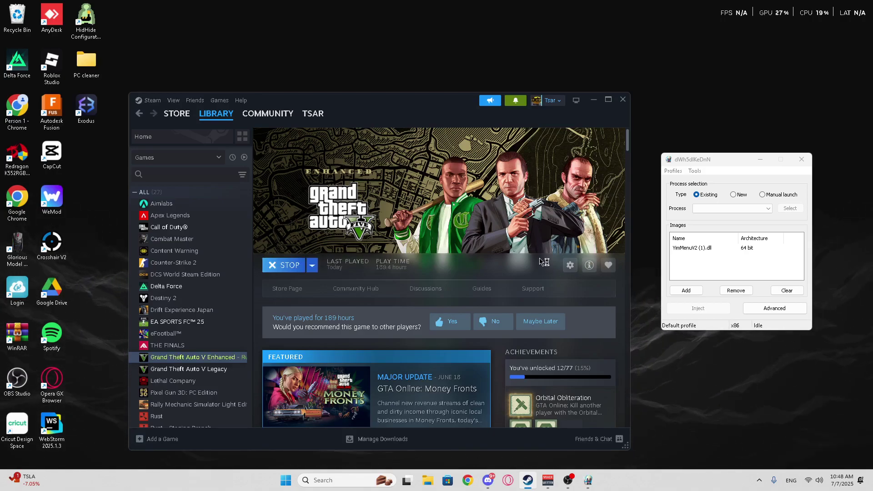
{"action": "left_click", "coordinate": [595, 100]}
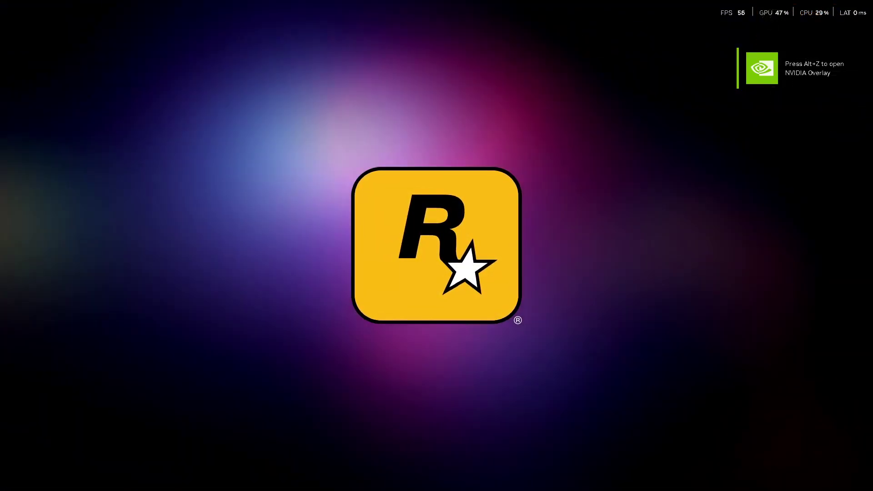
- Switch from the game to the injector and select GTA5_Enhanced.exe as the existing target process
{"action": "key", "text": "alt+Tab"}
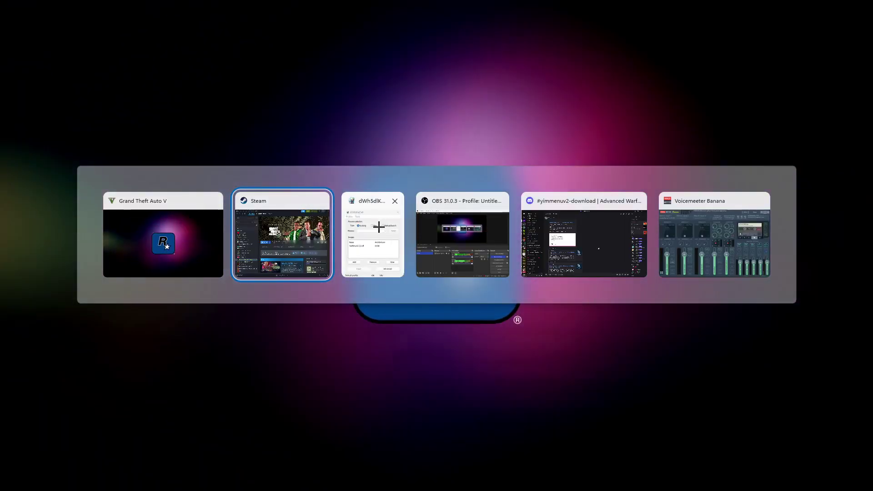
{"action": "left_click", "coordinate": [378, 226]}
{"action": "left_click_drag", "start_coordinate": [696, 156], "coordinate": [535, 152]}
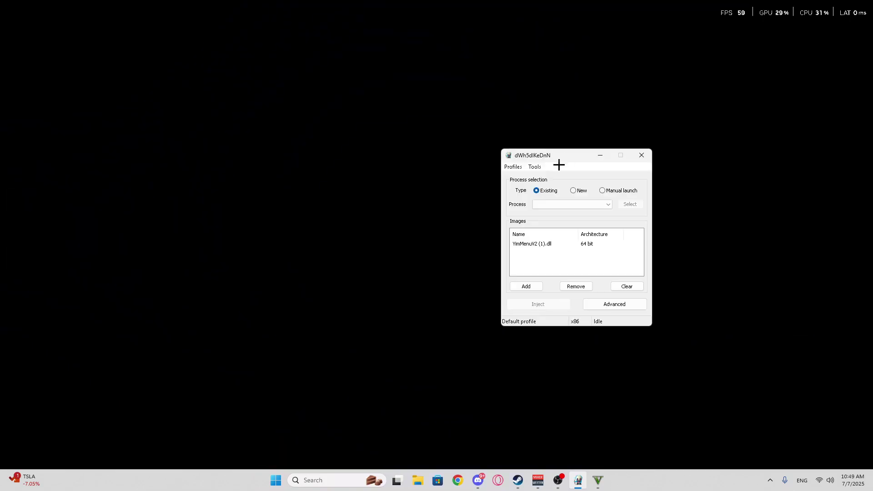
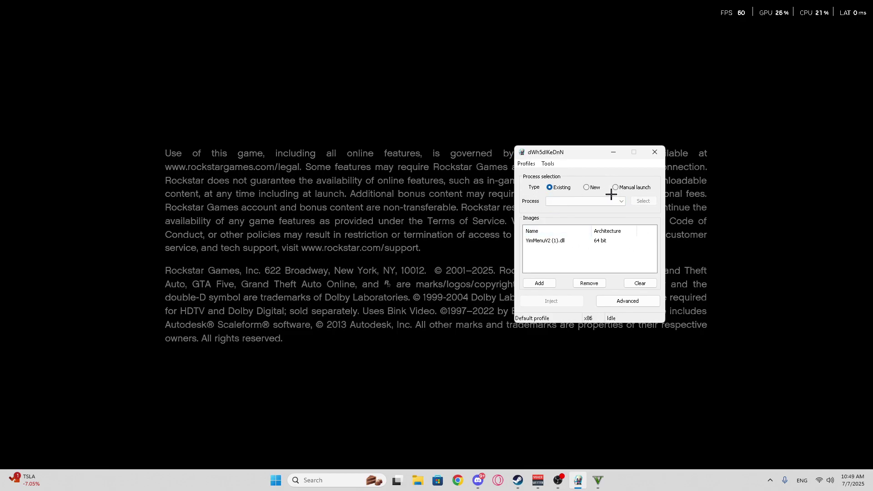
{"action": "left_click", "coordinate": [568, 202]}
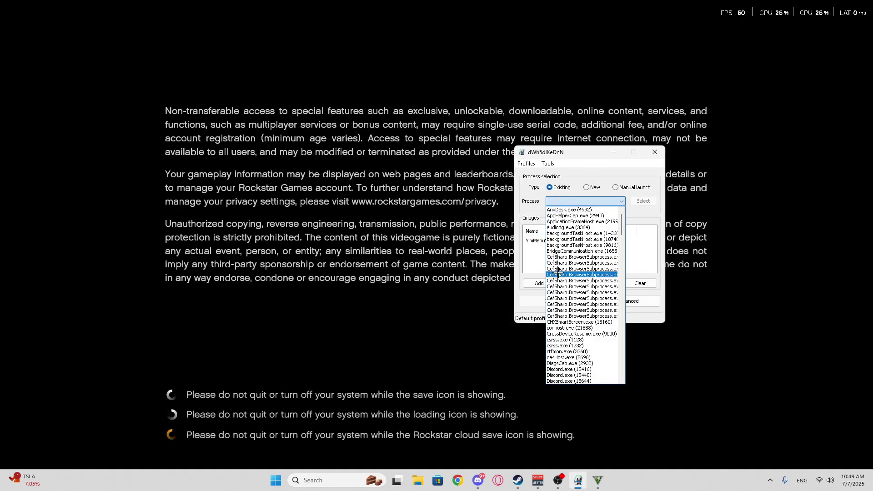
{"action": "scroll", "coordinate": [562, 233], "scroll_direction": "down", "scroll_amount": 8}
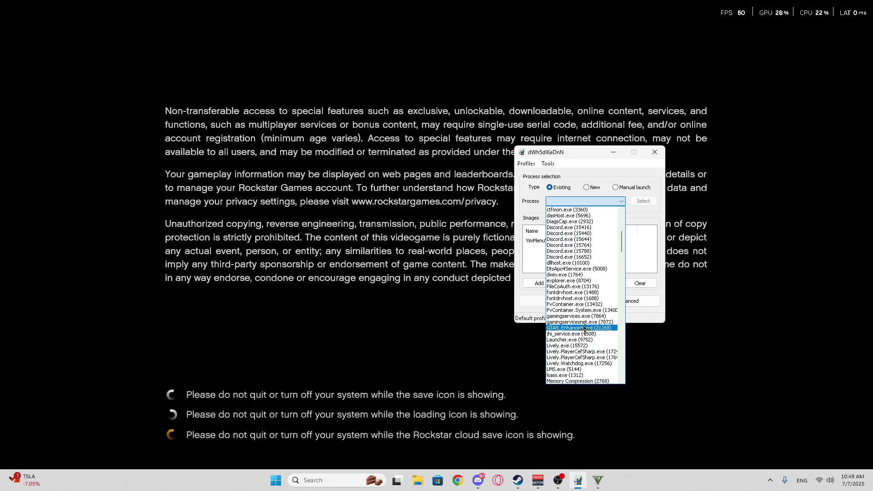
{"action": "left_click", "coordinate": [580, 327]}
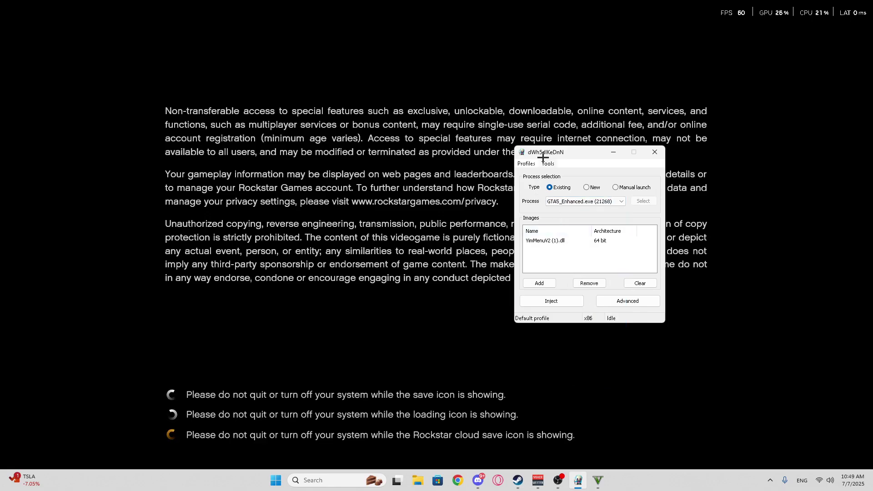
{"action": "left_click_drag", "start_coordinate": [588, 155], "coordinate": [589, 156]}
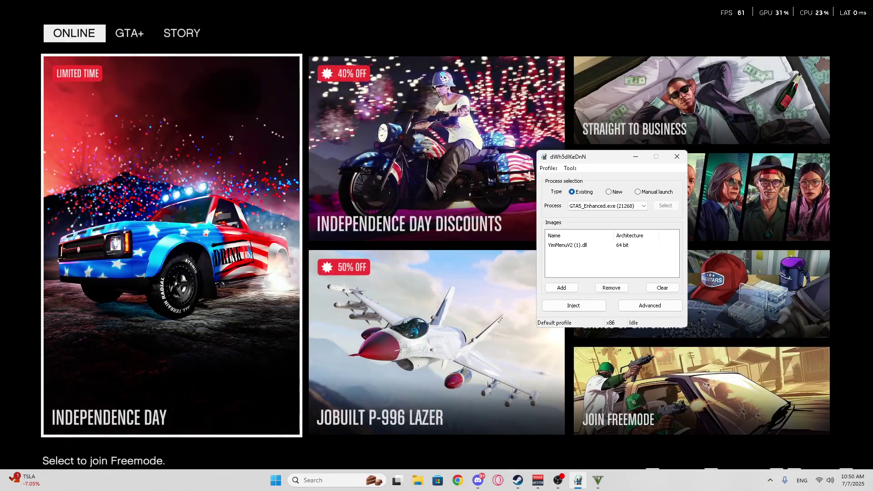
- Inject the YimMenuV2 (1) DLL into the game, review the YimMenuV2 console log, and minimize the console
{"action": "left_click", "coordinate": [574, 306]}
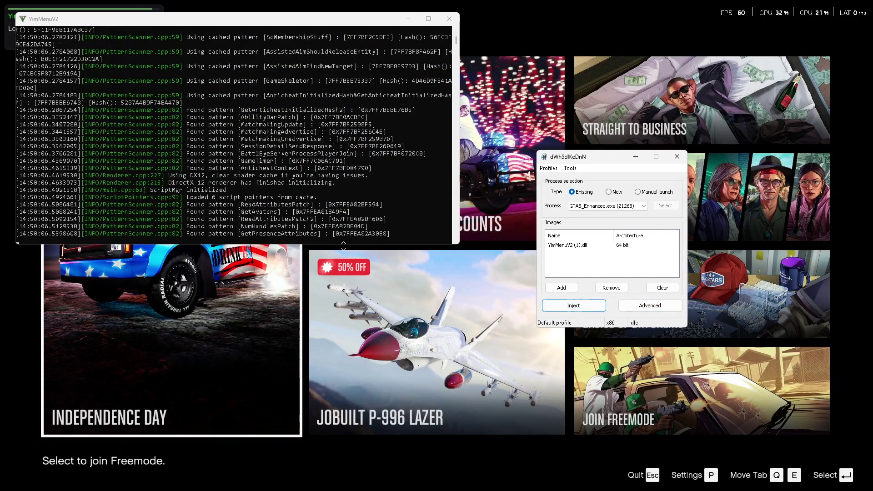
{"action": "scroll", "coordinate": [156, 127], "scroll_direction": "up", "scroll_amount": 7}
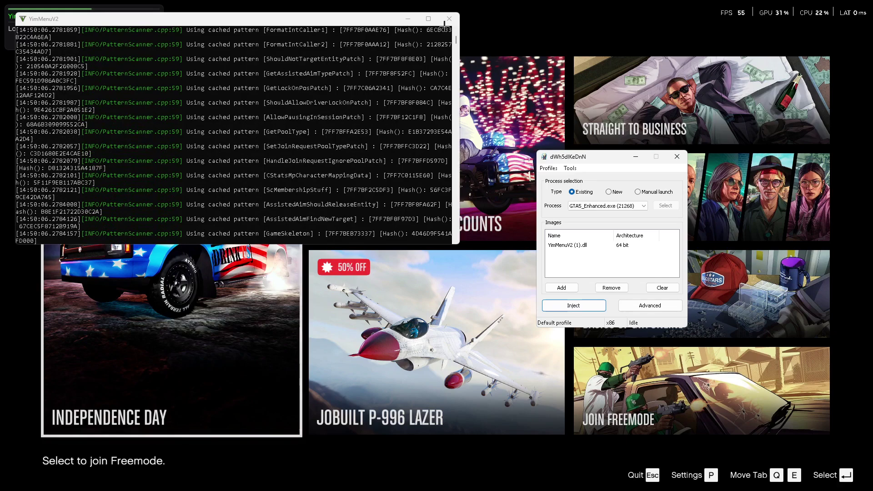
{"action": "left_click", "coordinate": [407, 20]}
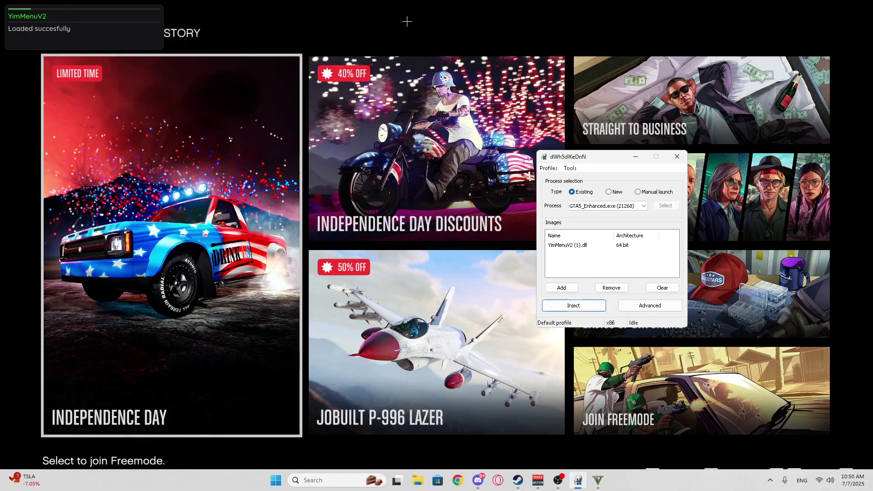
- Minimize the injector and resume Grand Theft Auto V's Story Mode from the game's landing screen
{"action": "left_click", "coordinate": [634, 157]}
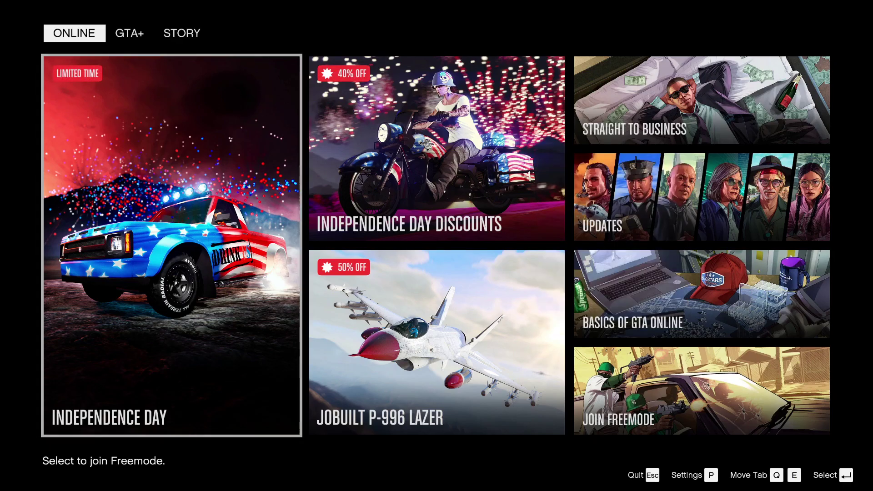
{"action": "left_click", "coordinate": [175, 39]}
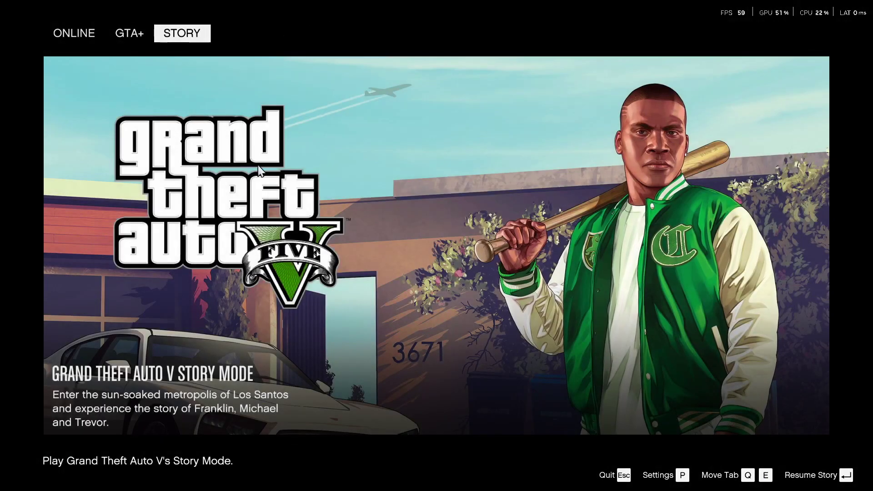
{"action": "left_click", "coordinate": [259, 336]}
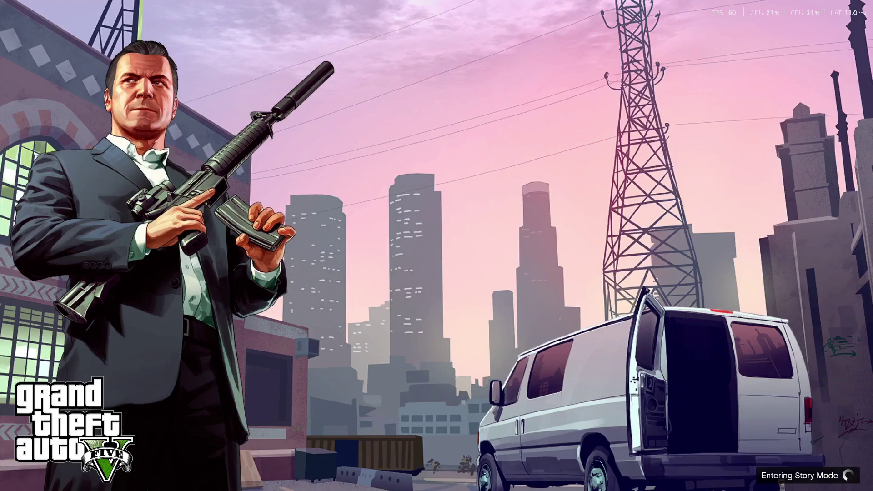
- Open the YimMenuV2 overlay, browse its Vehicle, Teleport, Players and World pages, and examine the main options on the Self page
{"action": "key", "text": "Insert"}
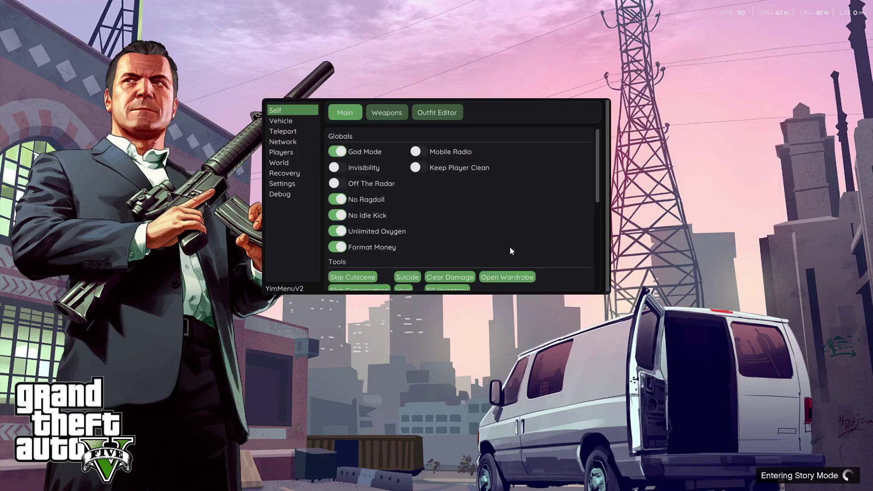
{"action": "left_click", "coordinate": [293, 130]}
{"action": "left_click", "coordinate": [293, 122]}
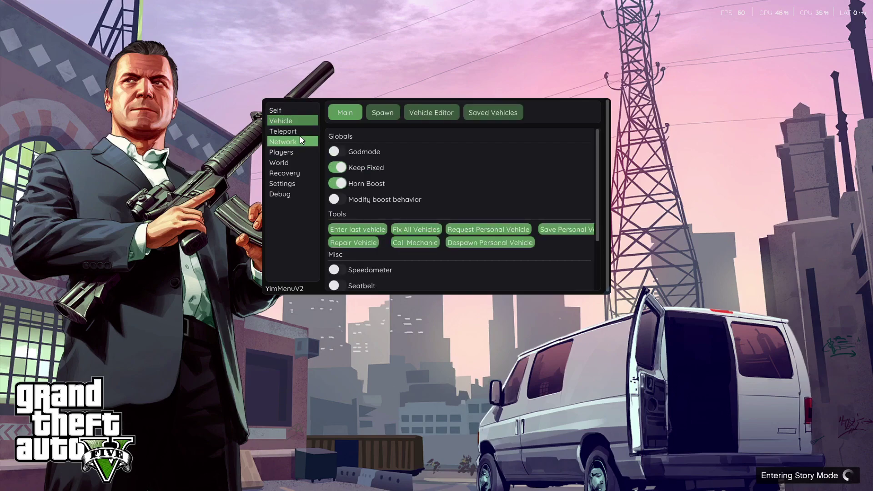
{"action": "left_click", "coordinate": [296, 133]}
{"action": "left_click", "coordinate": [296, 152]}
{"action": "left_click", "coordinate": [297, 164]}
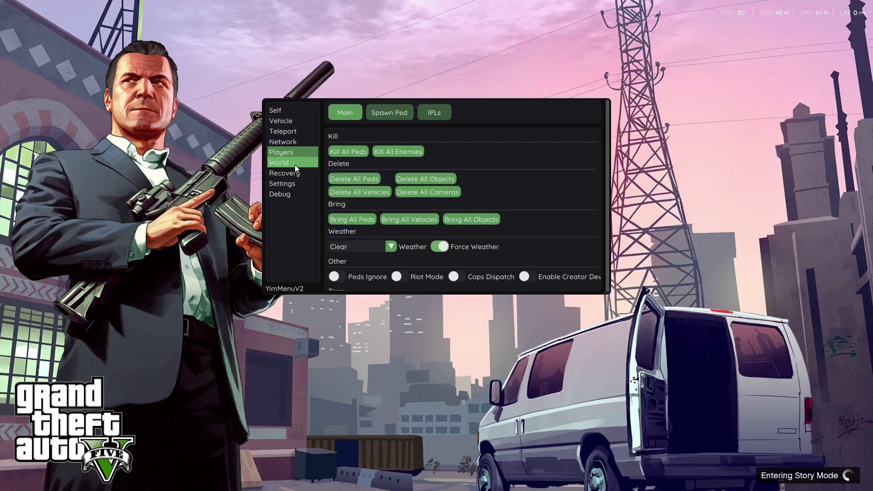
{"action": "left_click", "coordinate": [286, 108]}
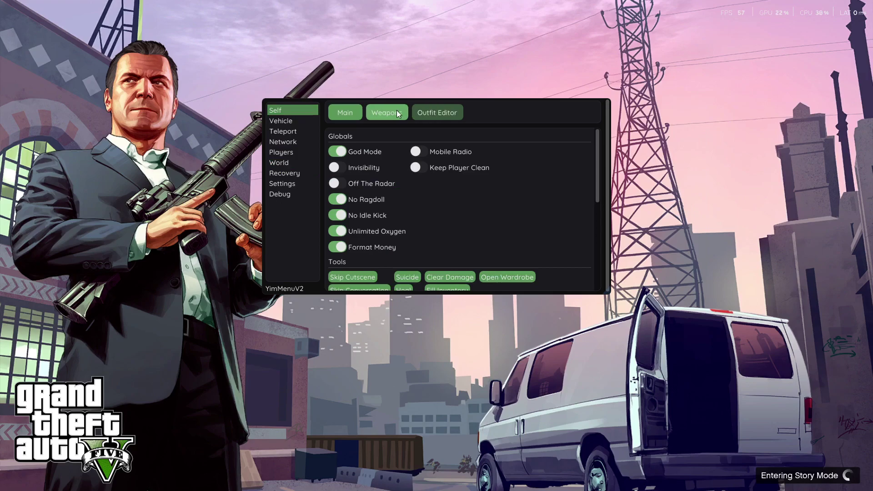
{"action": "scroll", "coordinate": [410, 191], "scroll_direction": "down", "scroll_amount": 3}
{"action": "scroll", "coordinate": [459, 224], "scroll_direction": "up", "scroll_amount": 2}
{"action": "scroll", "coordinate": [463, 227], "scroll_direction": "down", "scroll_amount": 2}
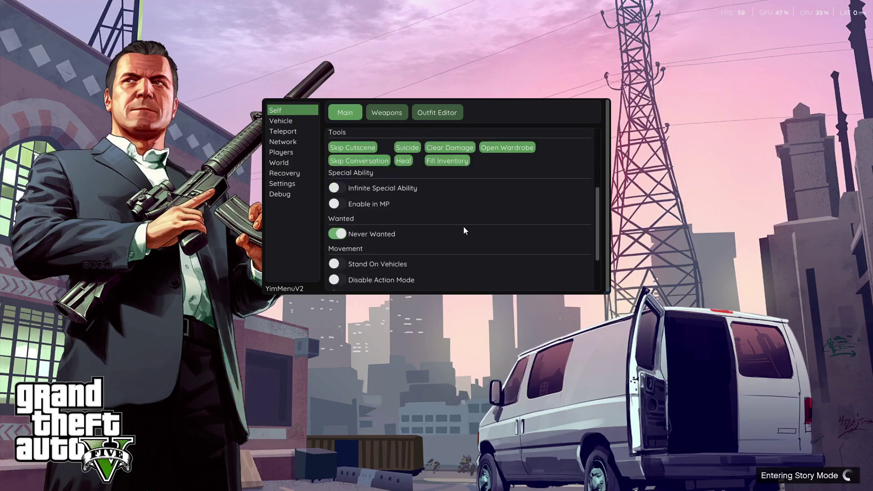
- Examine the Self page's Weapons and Outfit Editor sections, and browse the Vehicle and Recovery pages
{"action": "scroll", "coordinate": [463, 226], "scroll_direction": "down", "scroll_amount": 4}
{"action": "left_click", "coordinate": [384, 112]}
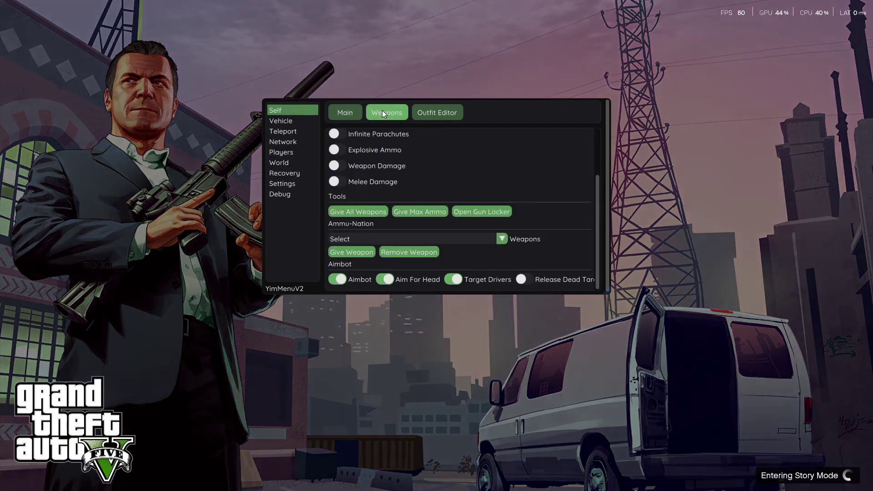
{"action": "scroll", "coordinate": [530, 229], "scroll_direction": "up", "scroll_amount": 3}
{"action": "scroll", "coordinate": [531, 231], "scroll_direction": "down", "scroll_amount": 3}
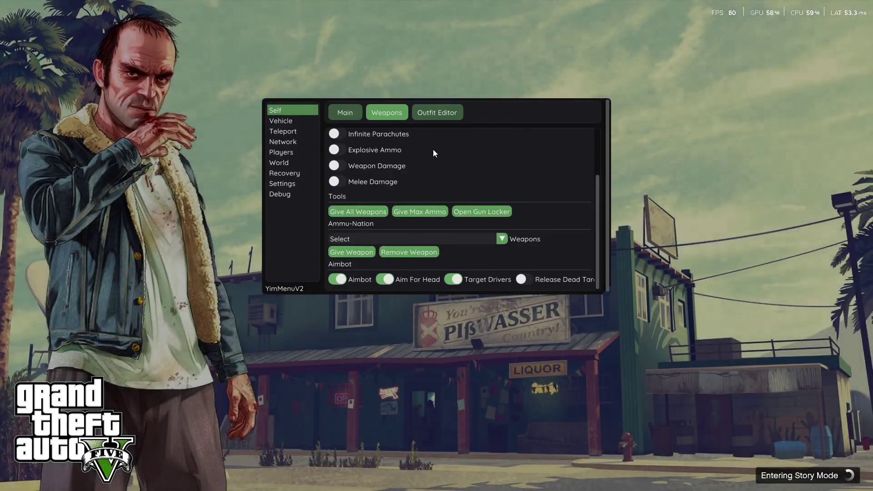
{"action": "left_click", "coordinate": [437, 114]}
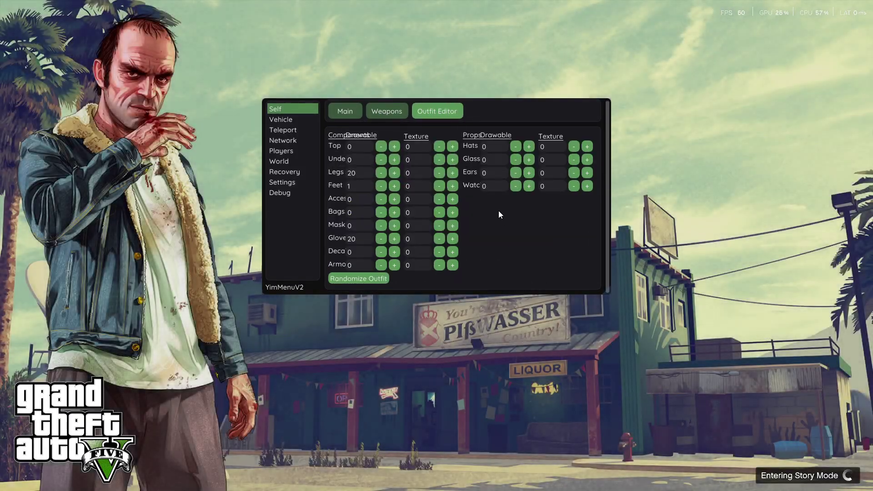
{"action": "left_click", "coordinate": [303, 122]}
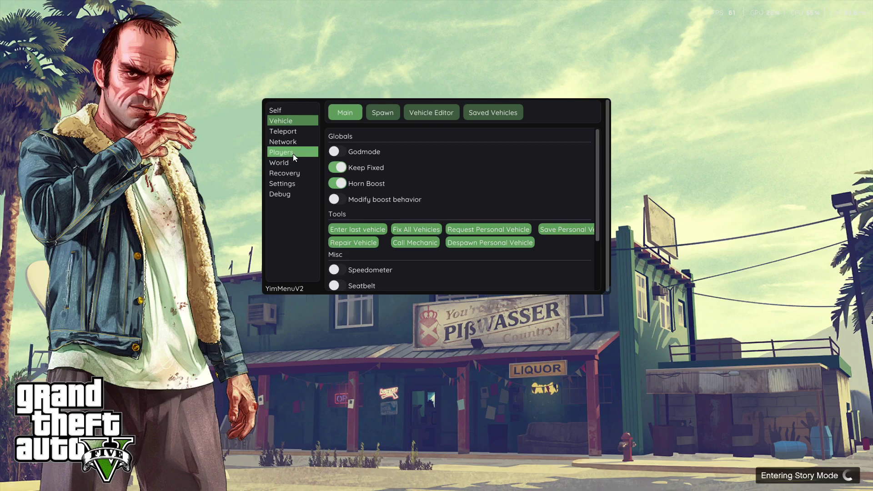
{"action": "left_click", "coordinate": [298, 173]}
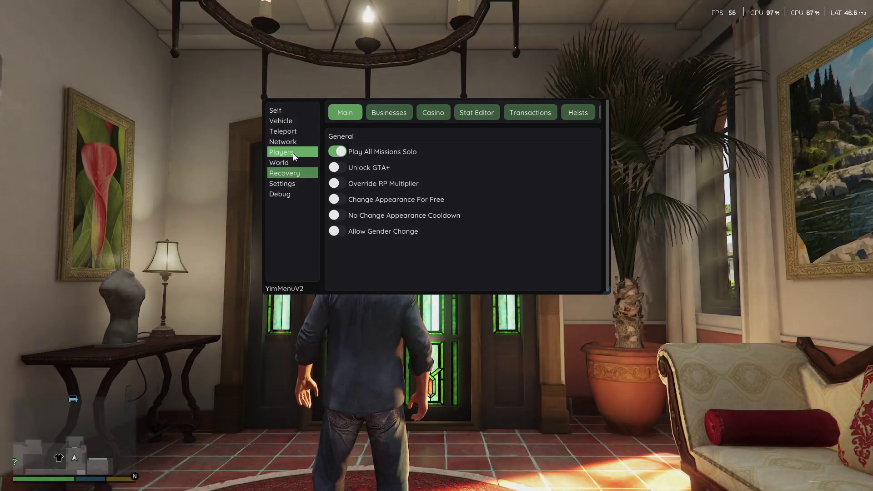
- Join an Invite Only GTA Online session using the Network page's session options, and hide the YimMenuV2 overlay to move the character
{"action": "left_click", "coordinate": [288, 143]}
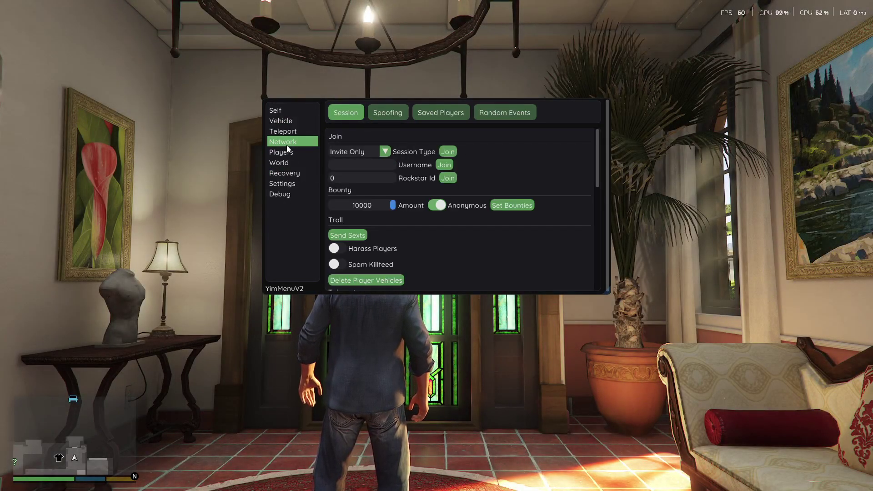
{"action": "left_click", "coordinate": [366, 154]}
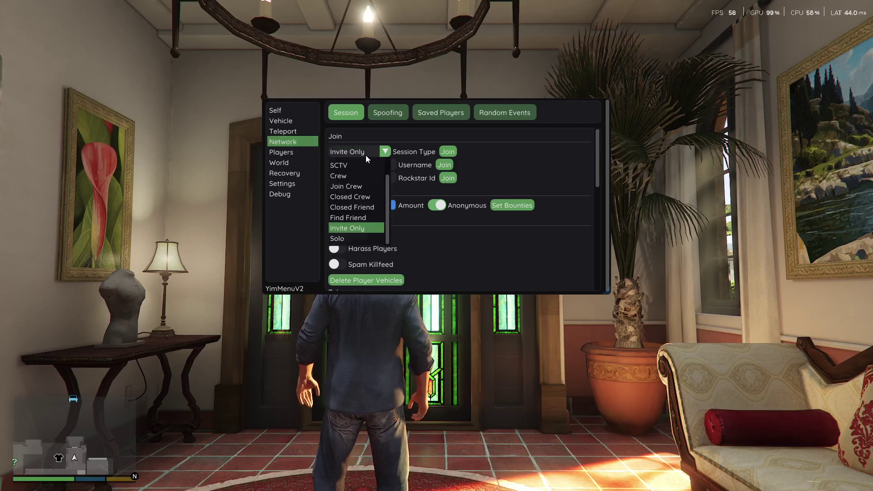
{"action": "left_click", "coordinate": [363, 154]}
{"action": "left_click", "coordinate": [447, 152]}
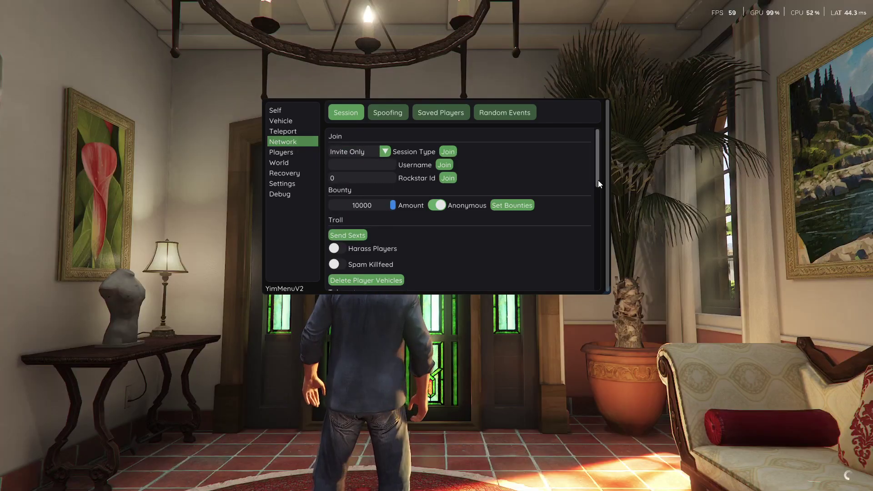
{"action": "key", "text": "Insert"}
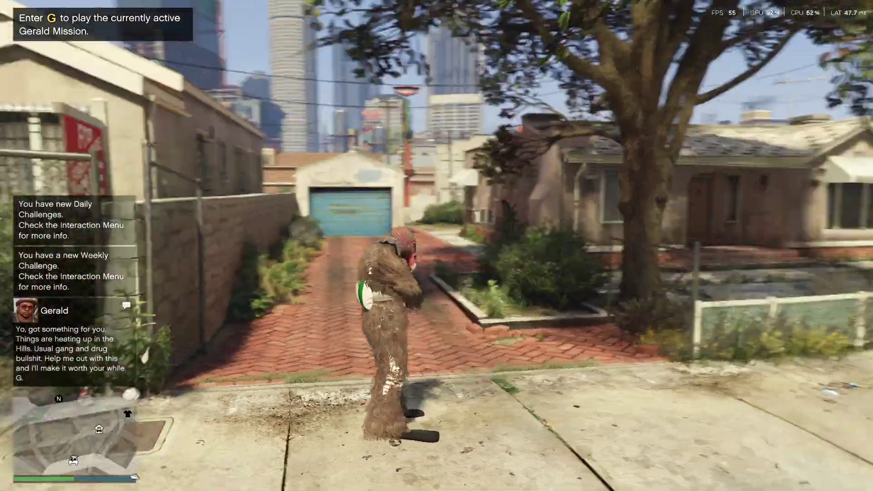
{"action": "key", "text": "w"}
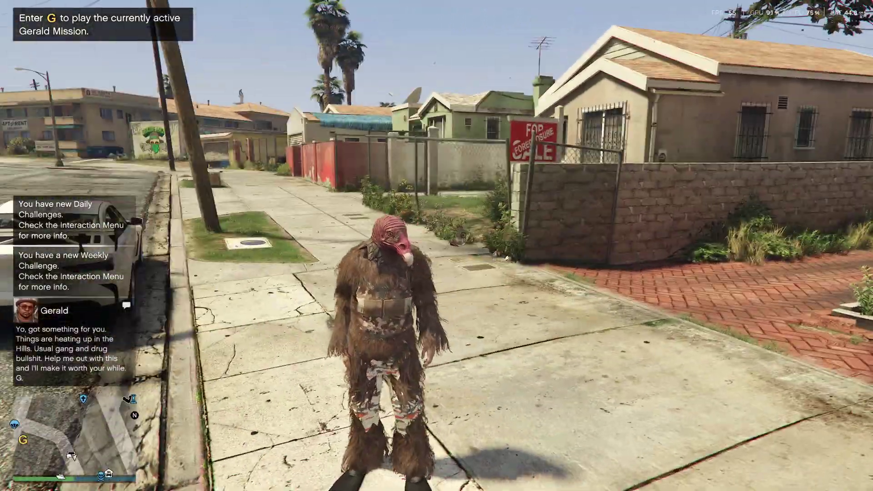
- Reopen the overlay on the Self page, move it clear of the character, and randomize the character's outfit several times
{"action": "key", "text": "Insert"}
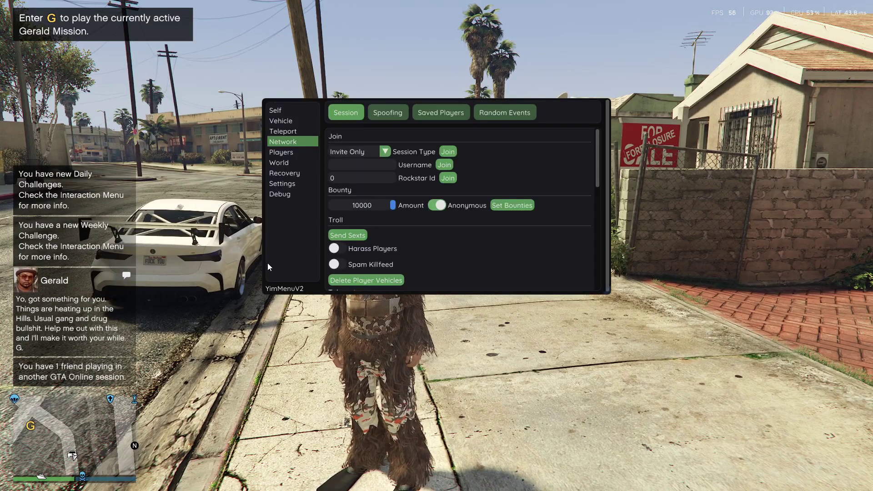
{"action": "left_click", "coordinate": [291, 111]}
{"action": "left_click_drag", "start_coordinate": [495, 111], "coordinate": [711, 101]}
{"action": "left_click", "coordinate": [569, 271]}
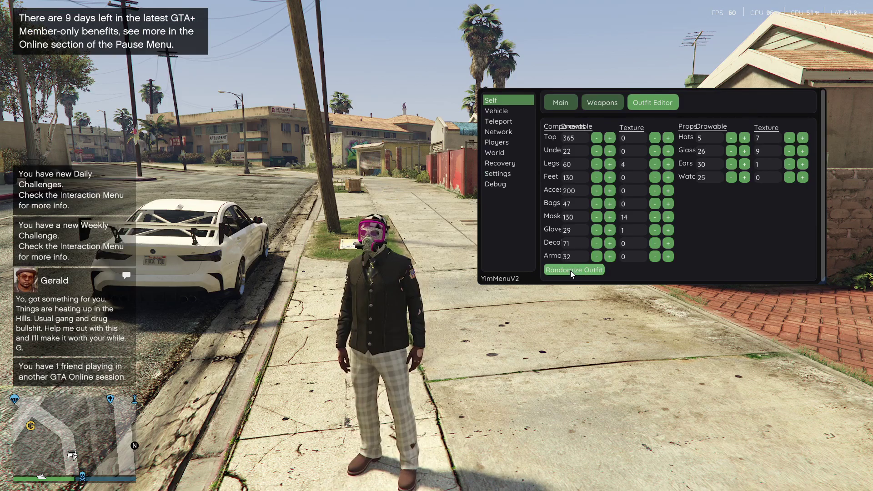
{"action": "left_click", "coordinate": [570, 271]}
{"action": "left_click", "coordinate": [576, 269]}
{"action": "left_click", "coordinate": [575, 269]}
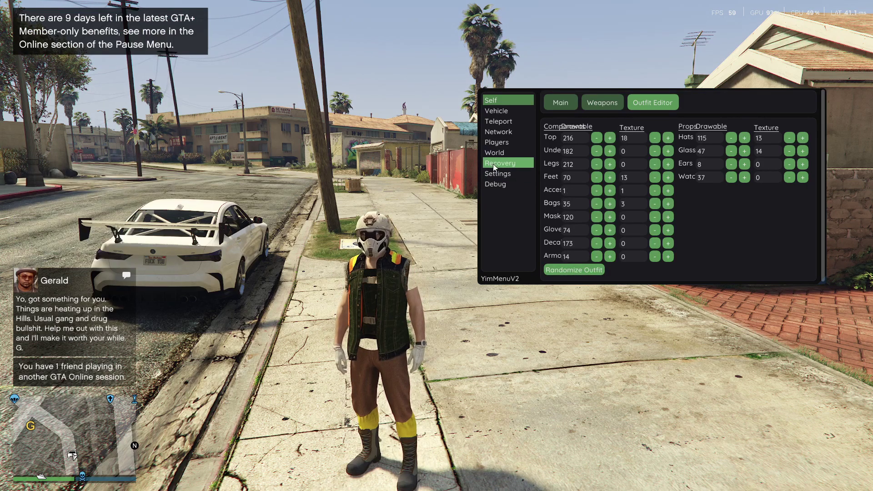
- Examine the Recovery page's heist options for the Apartment, Diamond Casino and Cayo Perico heists
{"action": "left_click", "coordinate": [500, 165]}
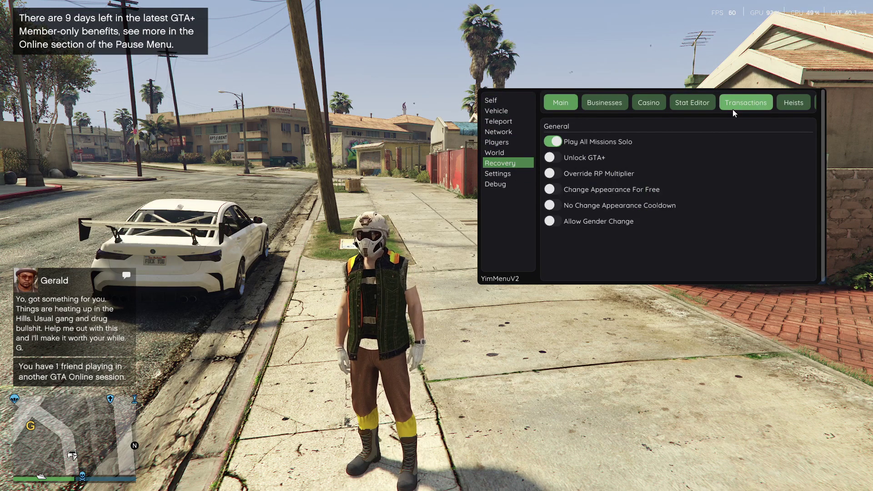
{"action": "left_click", "coordinate": [793, 102]}
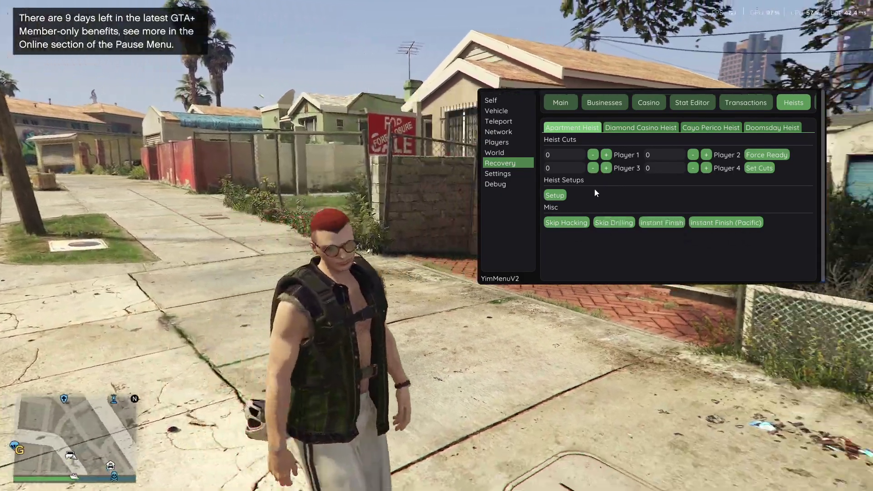
{"action": "left_click", "coordinate": [638, 128]}
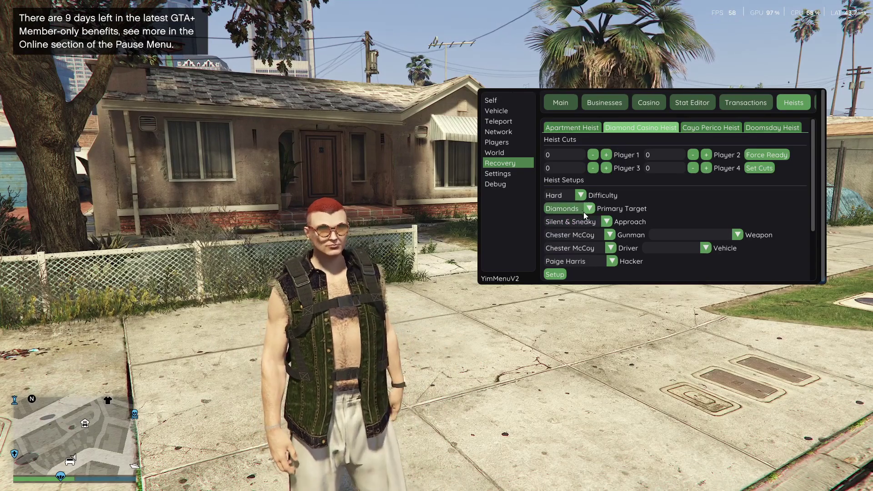
{"action": "left_click", "coordinate": [711, 128]}
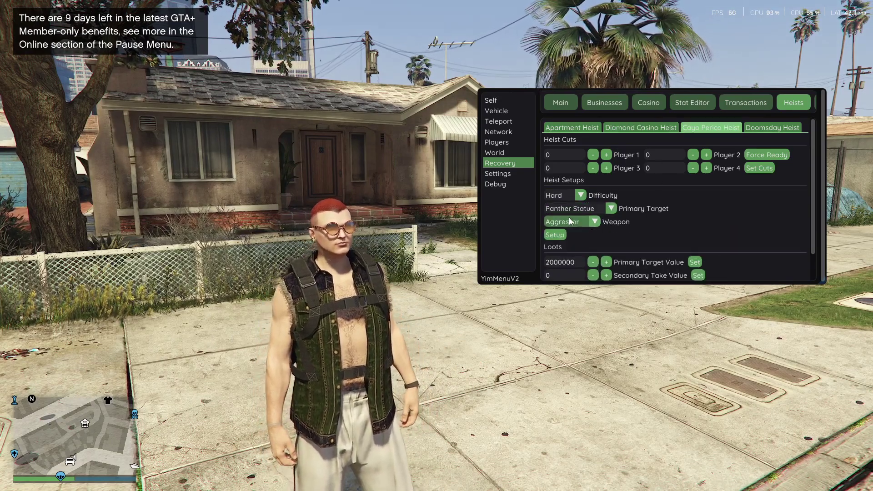
{"action": "scroll", "coordinate": [589, 213], "scroll_direction": "down", "scroll_amount": 1}
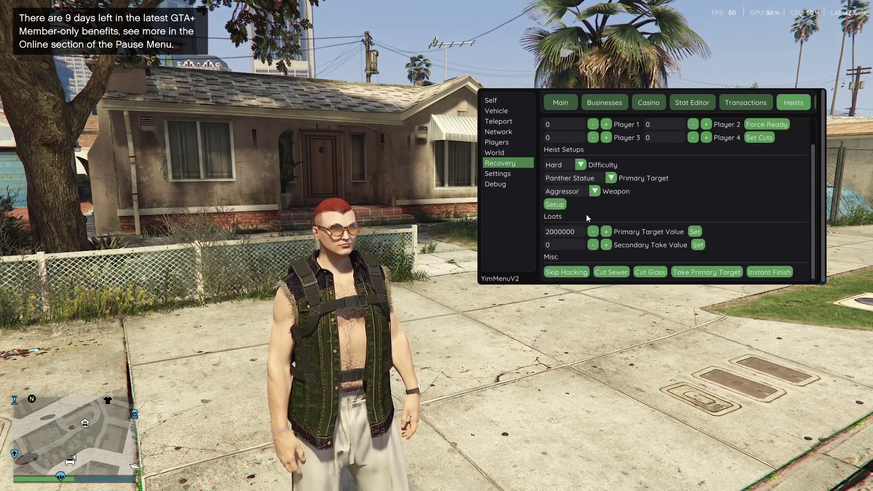
{"action": "scroll", "coordinate": [611, 237], "scroll_direction": "up", "scroll_amount": 1}
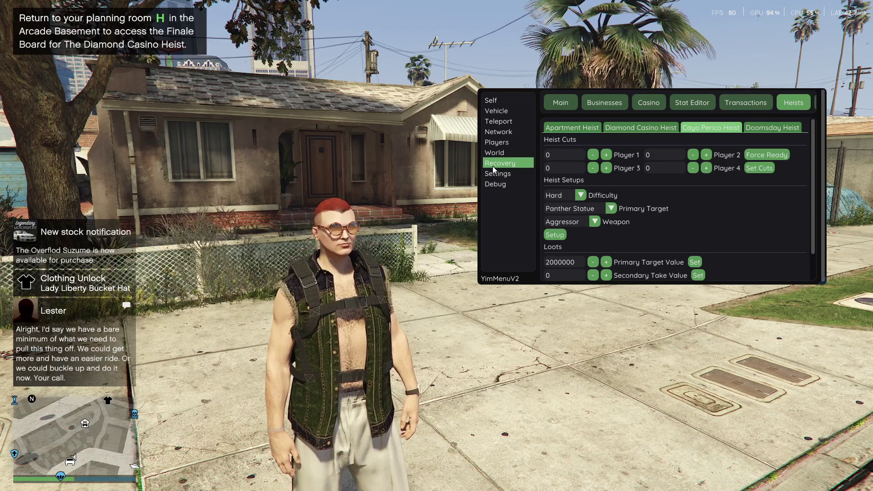
- Examine the Recovery page's Businesses, Casino, Stat Editor, Transactions and Main options, including the list of available businesses
{"action": "left_click", "coordinate": [612, 104]}
{"action": "left_click", "coordinate": [648, 103]}
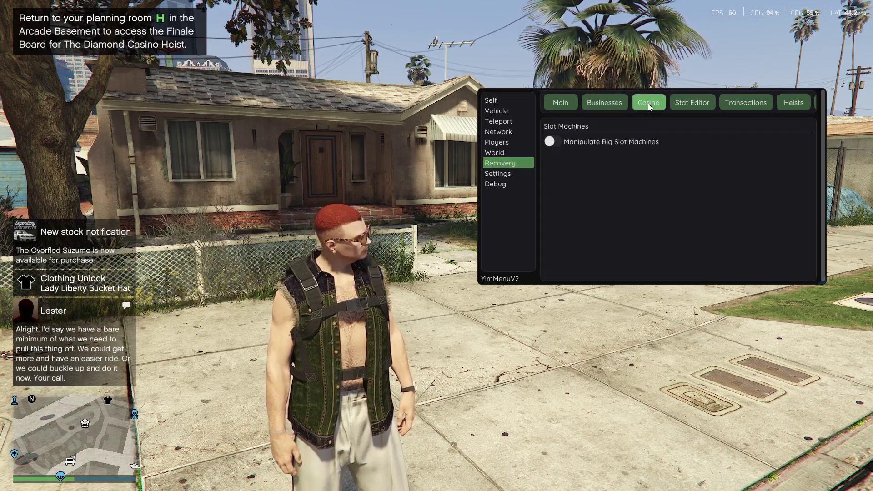
{"action": "left_click", "coordinate": [601, 105]}
{"action": "left_click", "coordinate": [608, 141]}
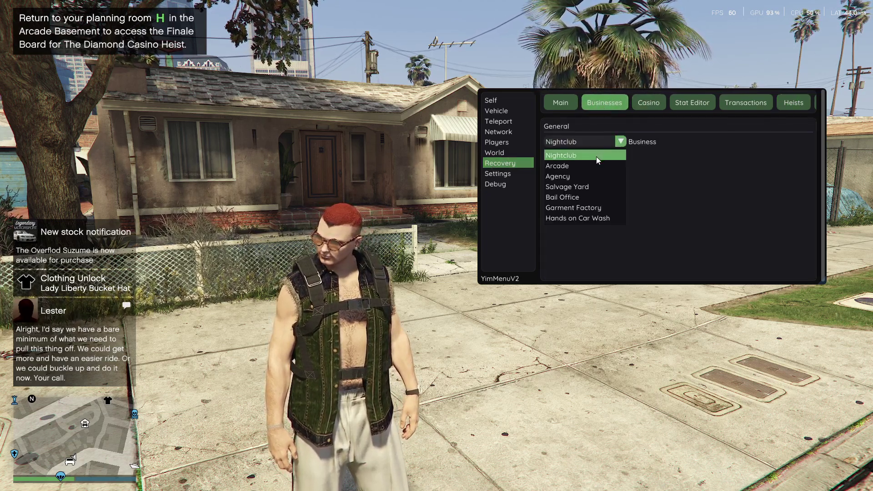
{"action": "left_click", "coordinate": [596, 156]}
{"action": "left_click", "coordinate": [642, 103]}
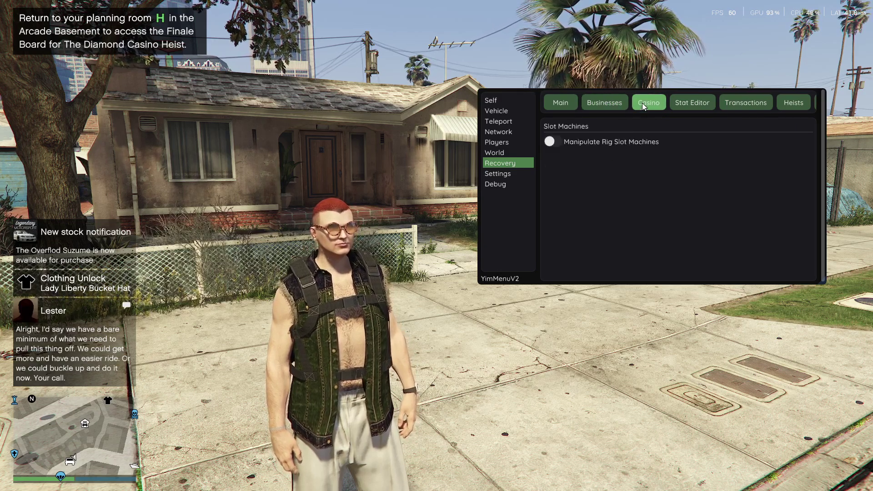
{"action": "left_click", "coordinate": [685, 105]}
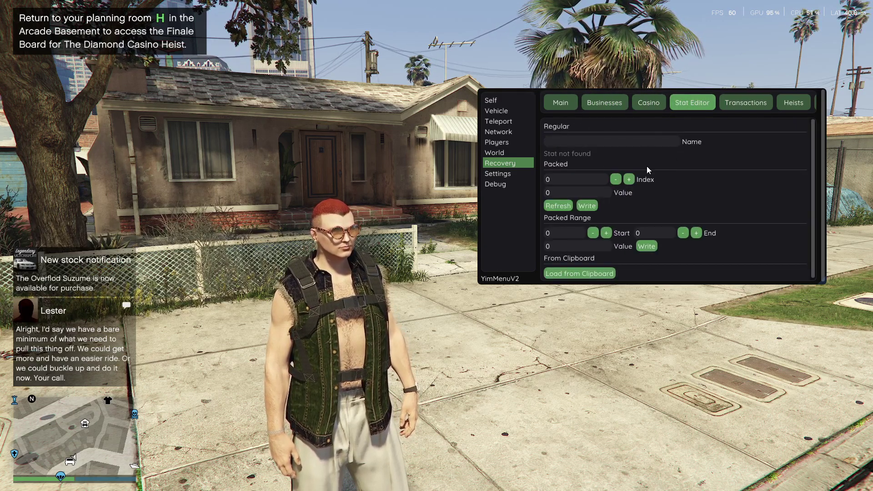
{"action": "scroll", "coordinate": [647, 173], "scroll_direction": "down", "scroll_amount": 1}
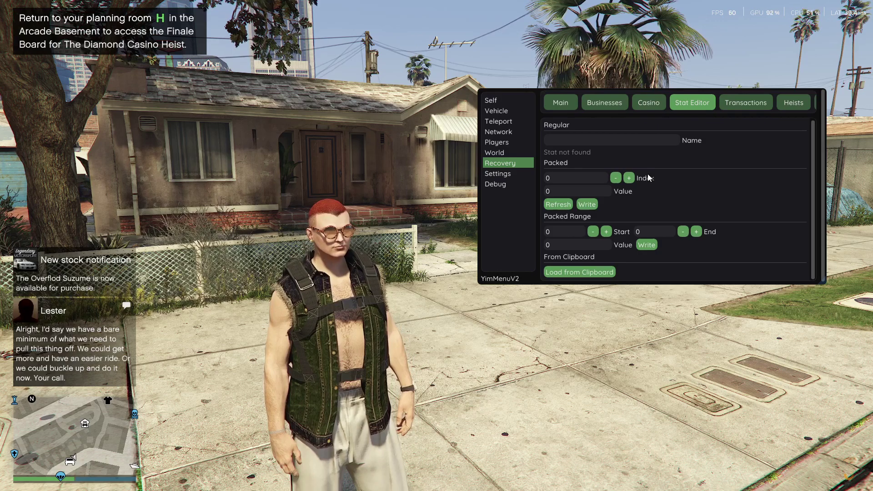
{"action": "left_click", "coordinate": [745, 103]}
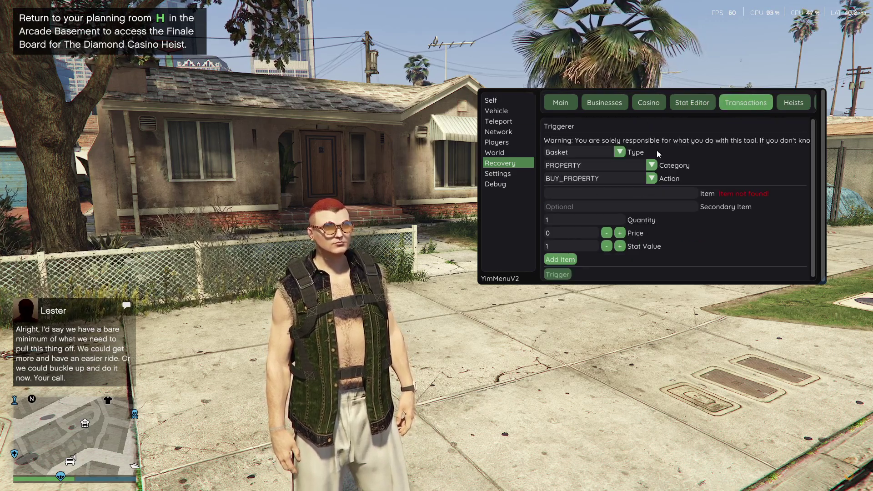
{"action": "left_click", "coordinate": [565, 103]}
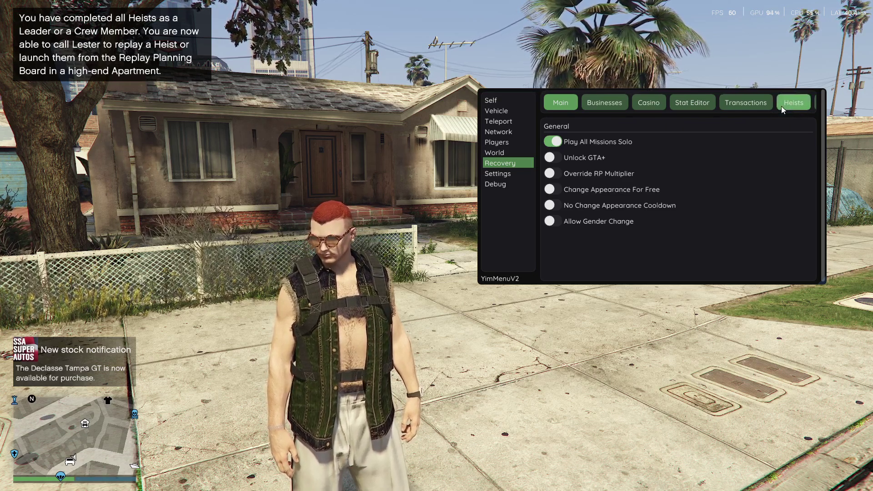
- Dismiss the in-game phone, widen the YimMenuV2 window, and examine Recovery's Daily Activities options
{"action": "key", "text": "Up"}
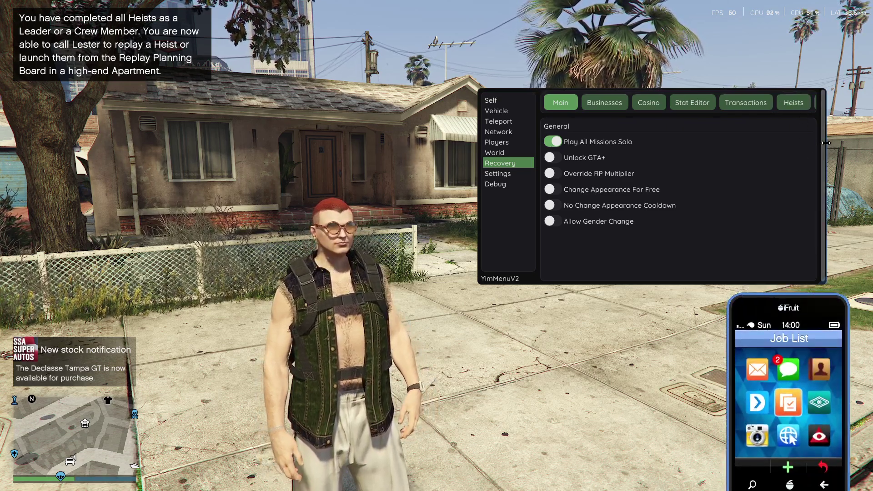
{"action": "left_click_drag", "start_coordinate": [826, 143], "coordinate": [867, 142]}
{"action": "key", "text": "BackSpace"}
{"action": "key", "text": "BackSpace"}
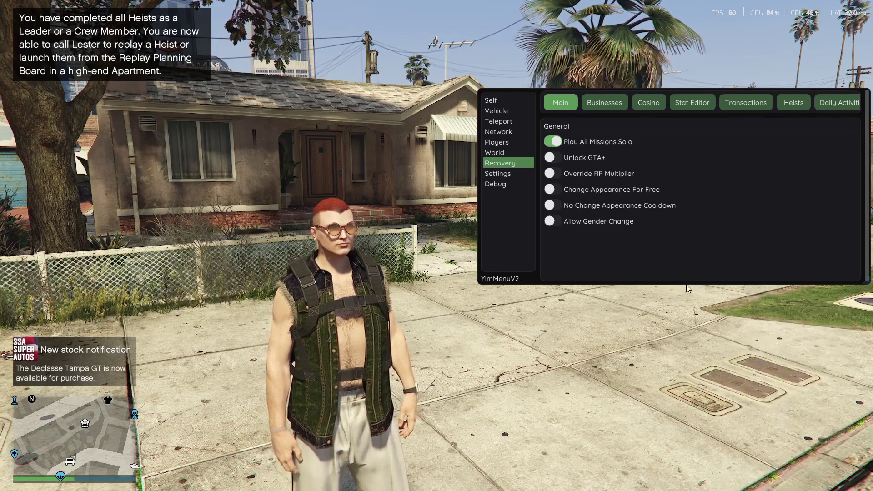
{"action": "left_click", "coordinate": [824, 106]}
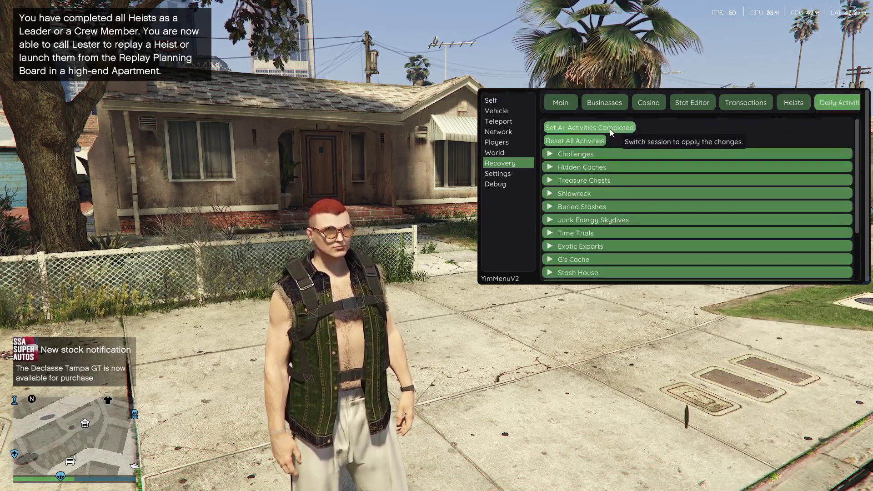
- Spawn an HVY APC from the new-vehicle list on the Vehicle page and hide the overlay
{"action": "left_click", "coordinate": [501, 111]}
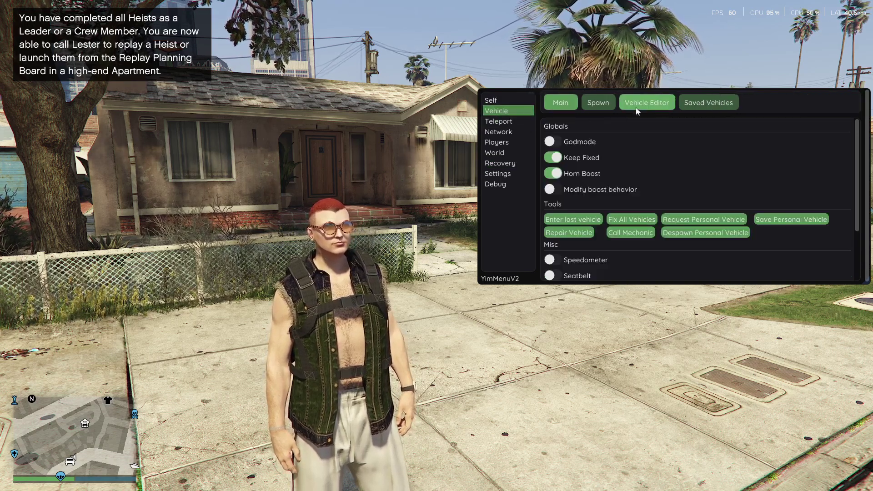
{"action": "left_click", "coordinate": [664, 101]}
{"action": "left_click", "coordinate": [595, 103]}
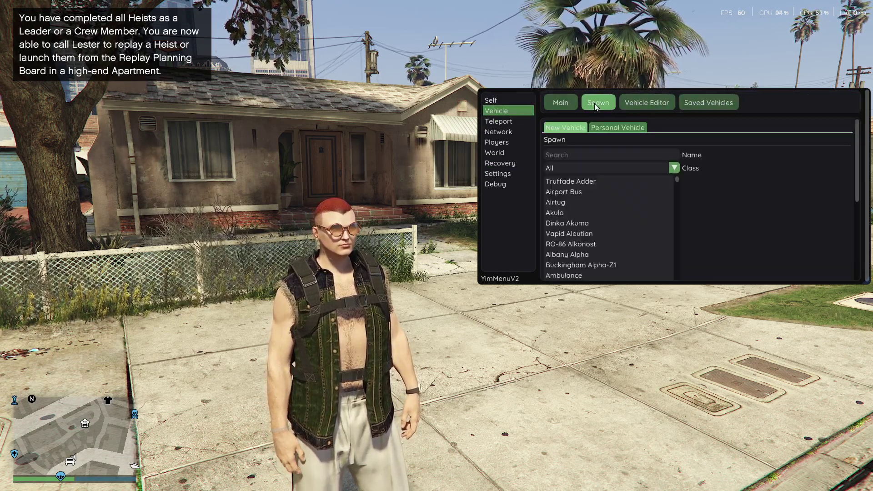
{"action": "scroll", "coordinate": [710, 165], "scroll_direction": "down", "scroll_amount": 5}
{"action": "left_click", "coordinate": [589, 221]}
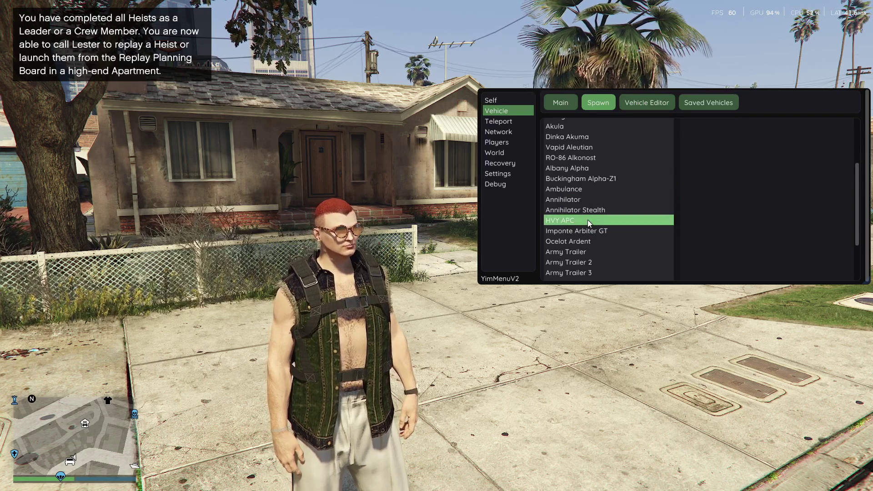
{"action": "key", "text": "Insert"}
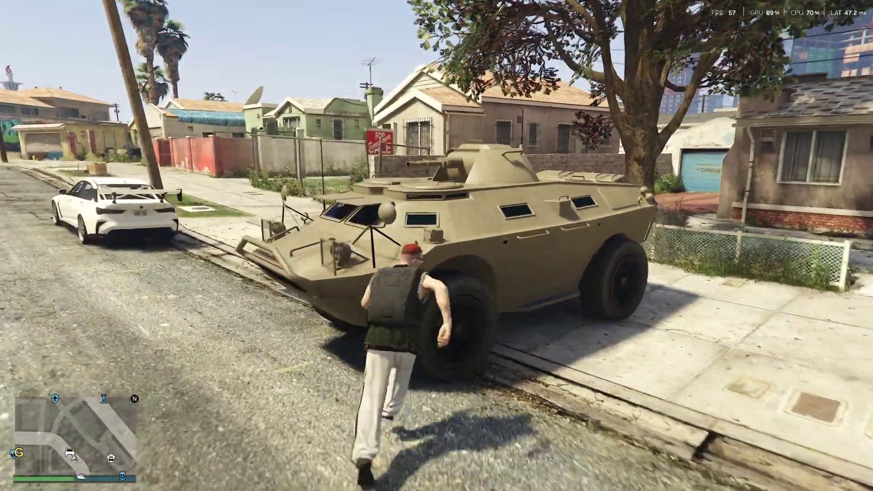
- Enter the spawned HVY APC and open the Vehicle Editor for it in the mod menu
{"action": "key", "text": "f"}
{"action": "key", "text": "Insert"}
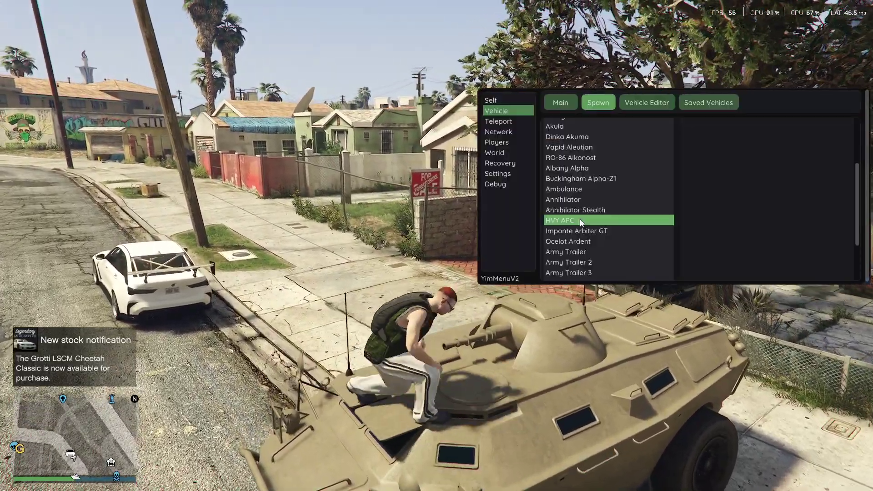
{"action": "left_click", "coordinate": [664, 104]}
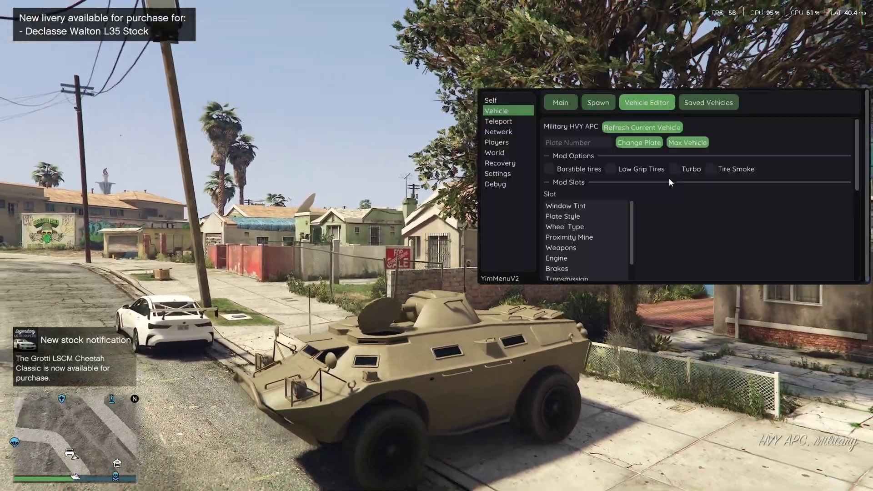
- Look at the APC's Window Tint options, try the Bennys Bespoke wheel type, and set the wheel type to Open Wheel
{"action": "left_click", "coordinate": [558, 171]}
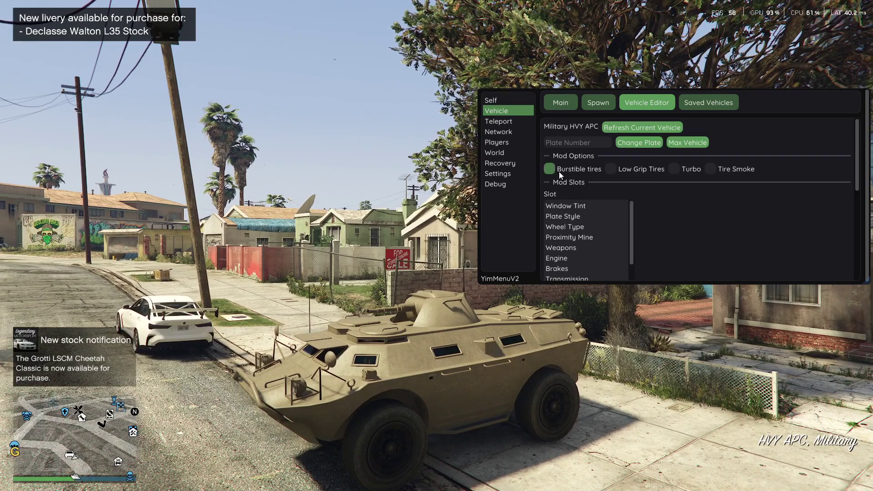
{"action": "left_click", "coordinate": [571, 208]}
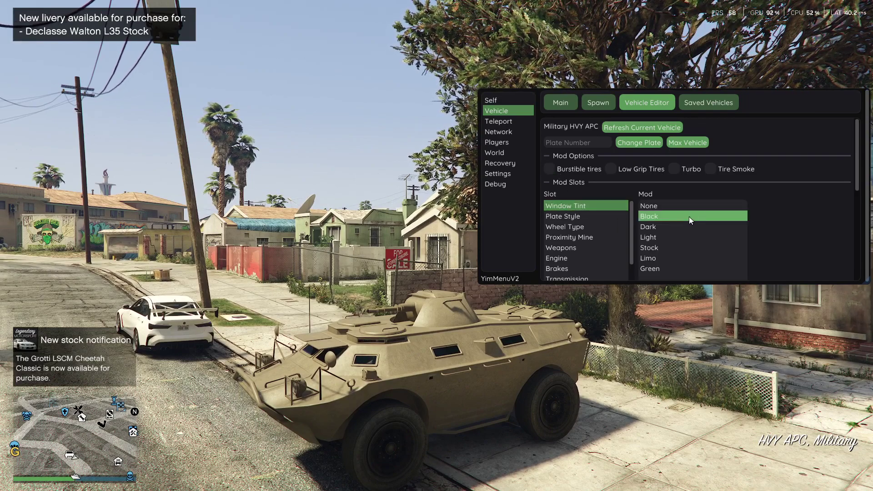
{"action": "left_click", "coordinate": [573, 226]}
{"action": "scroll", "coordinate": [660, 236], "scroll_direction": "down", "scroll_amount": 2}
{"action": "left_click", "coordinate": [673, 254]}
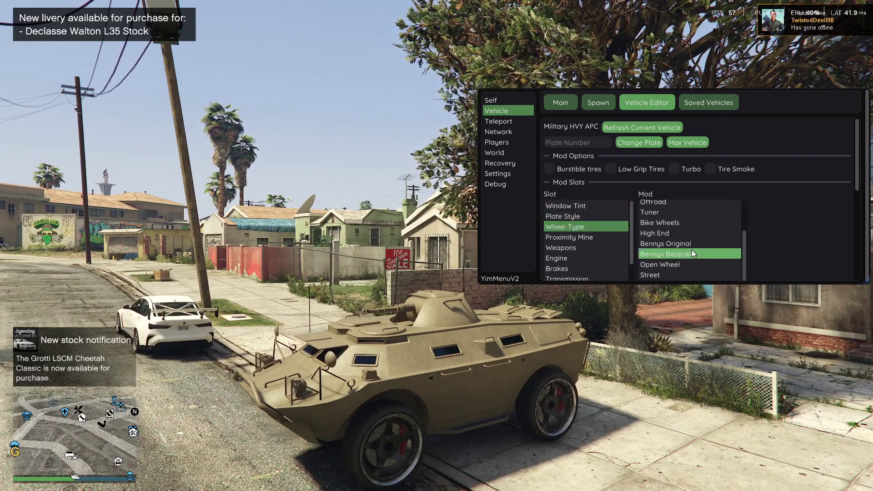
{"action": "left_click", "coordinate": [680, 264]}
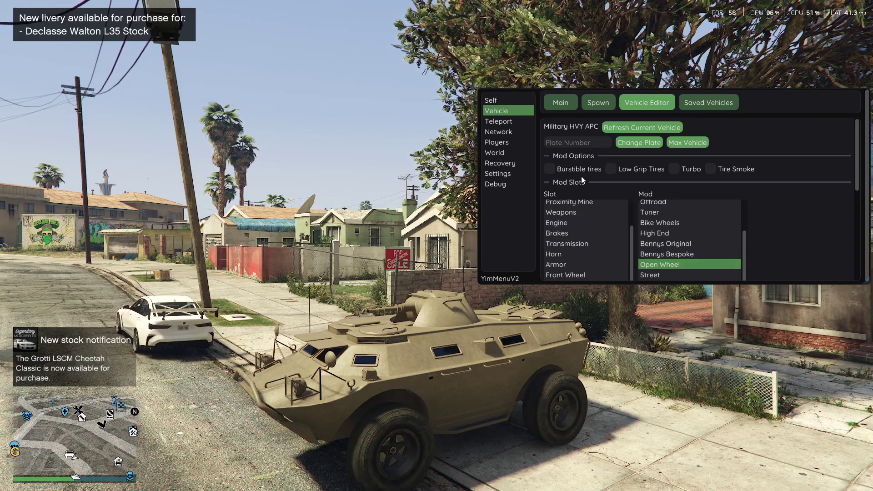
- Enlarge the mod menu window, paint the APC's primary colour a custom bright red, and hide the overlay to view it
{"action": "left_click_drag", "start_coordinate": [763, 96], "coordinate": [762, 78]}
{"action": "left_click_drag", "start_coordinate": [656, 267], "coordinate": [629, 378]}
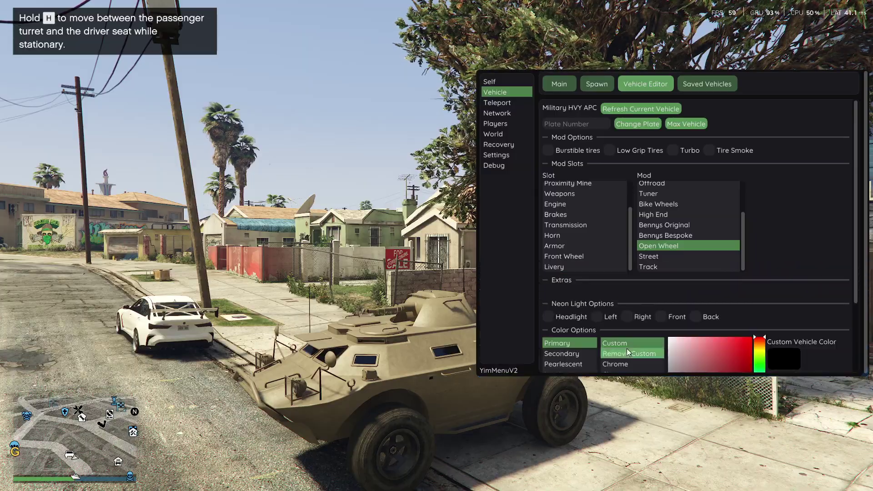
{"action": "left_click_drag", "start_coordinate": [737, 355], "coordinate": [774, 328]}
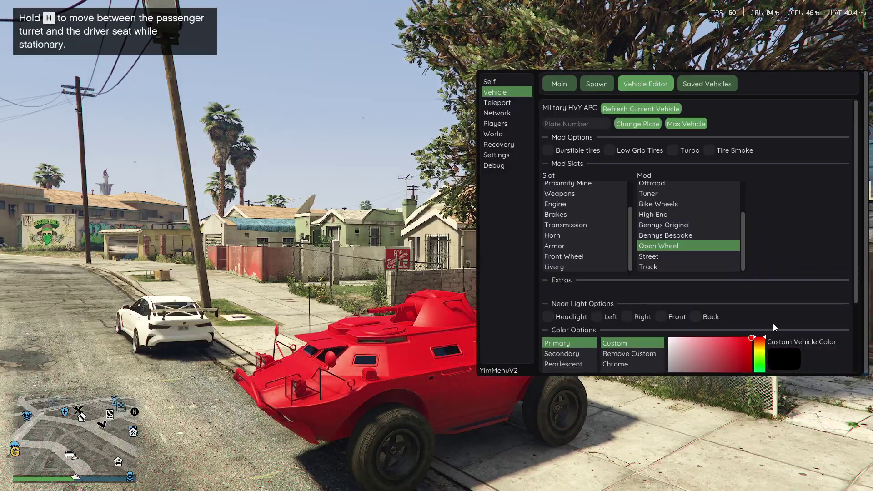
{"action": "key", "text": "Insert"}
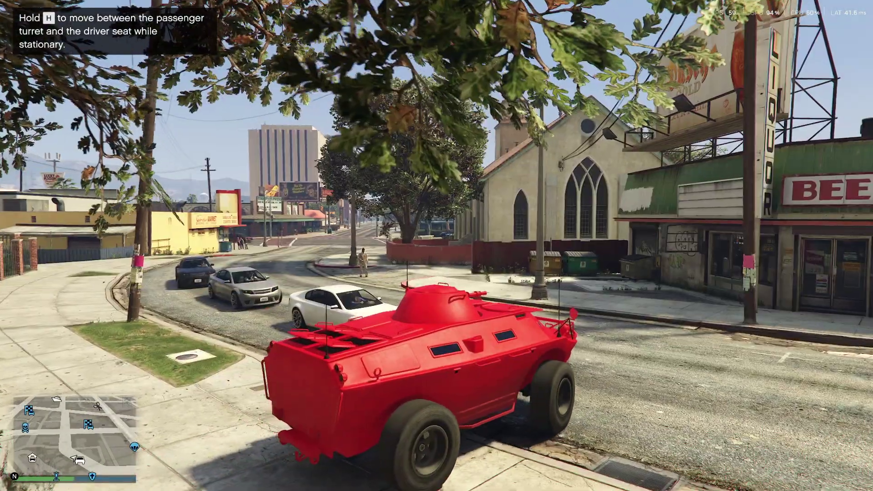
- Start saving the APC as a personal vehicle, back out of the storage property selection, and confirm losing the vehicle prize
{"action": "key", "text": "Insert"}
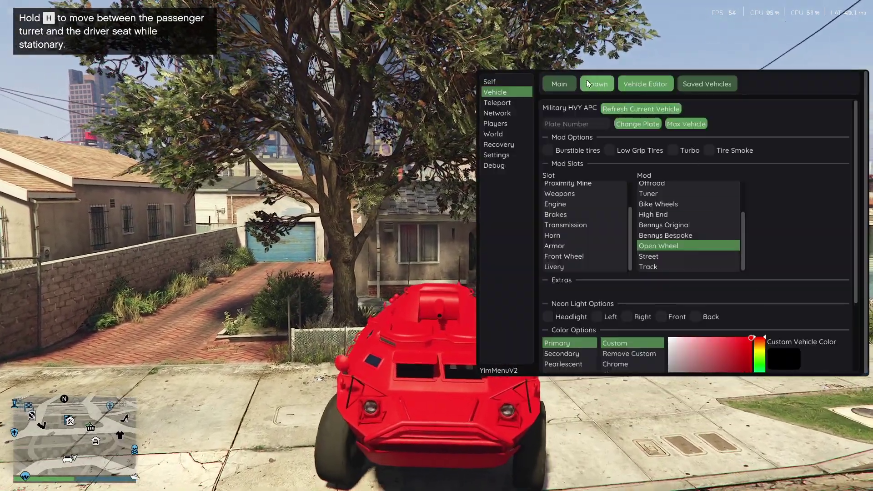
{"action": "left_click", "coordinate": [587, 84]}
{"action": "left_click", "coordinate": [543, 86]}
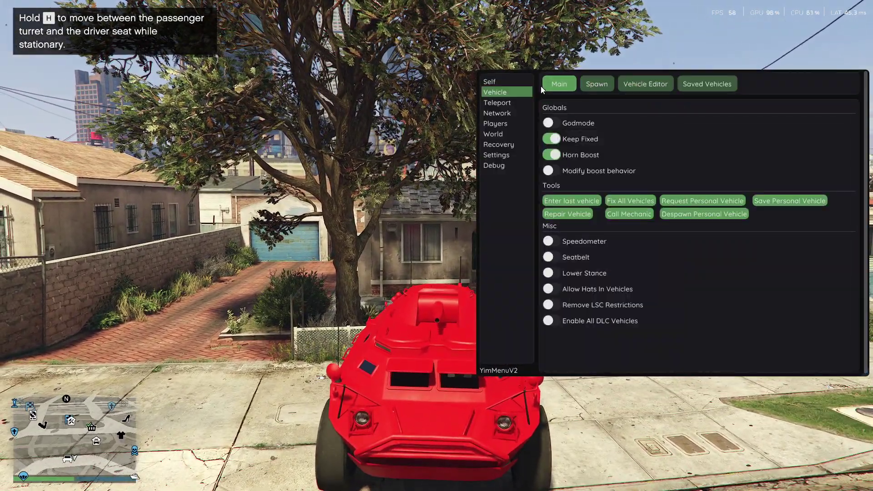
{"action": "left_click", "coordinate": [758, 203]}
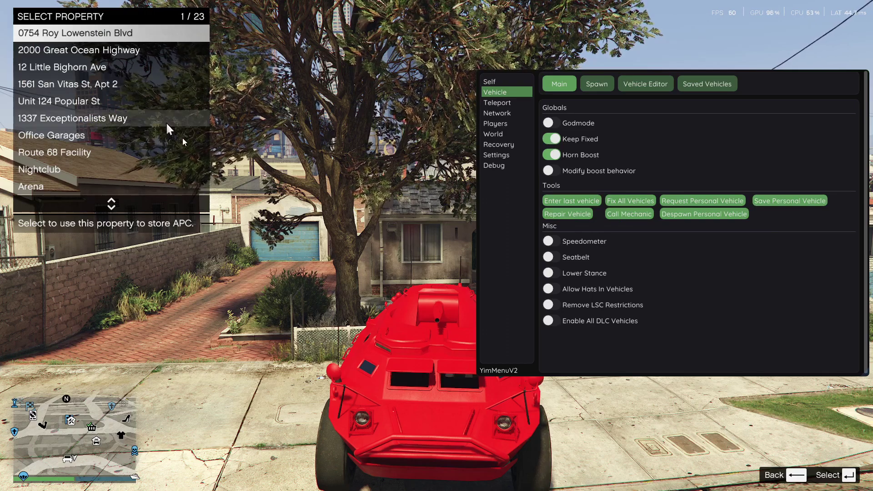
{"action": "key", "text": "Insert"}
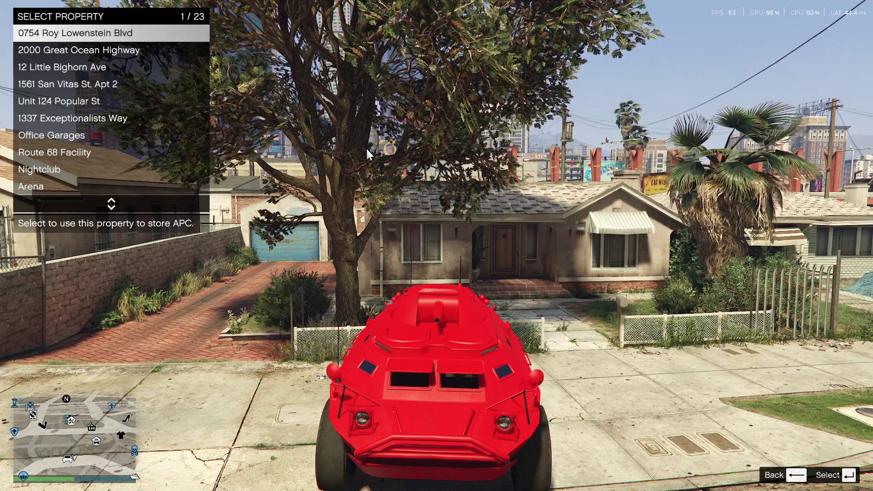
{"action": "key", "text": "BackSpace"}
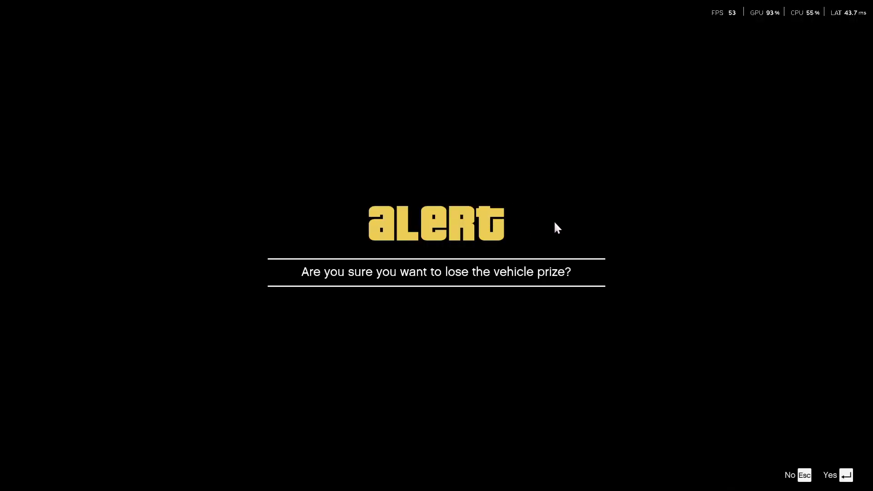
{"action": "key", "text": "Return"}
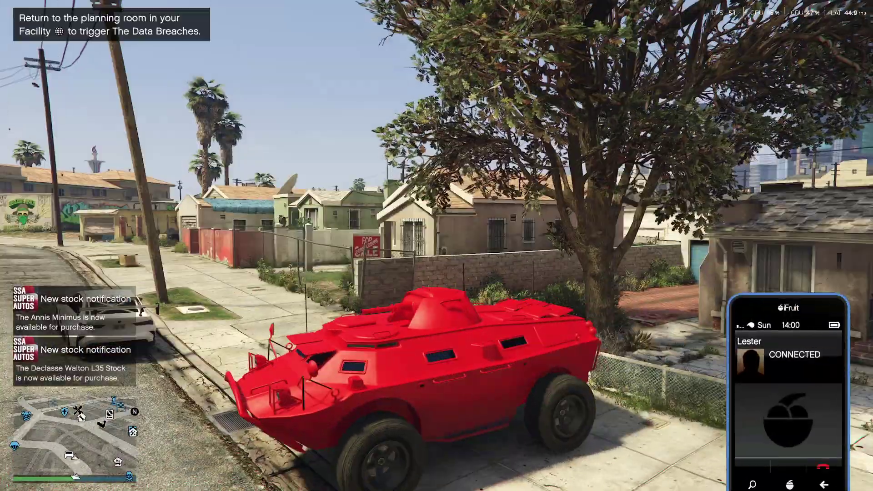
- Exit the red APC and switch from the game to the Xenos injector window
{"action": "key", "text": "f"}
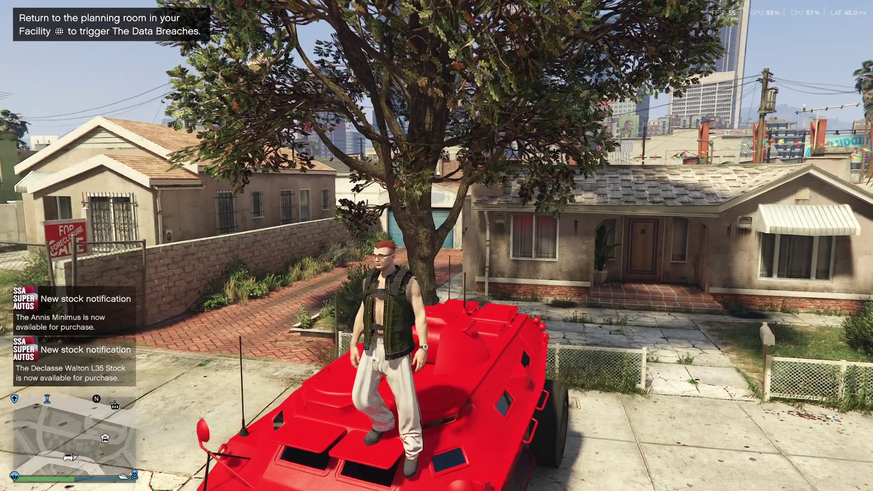
{"action": "key", "text": "alt+Tab"}
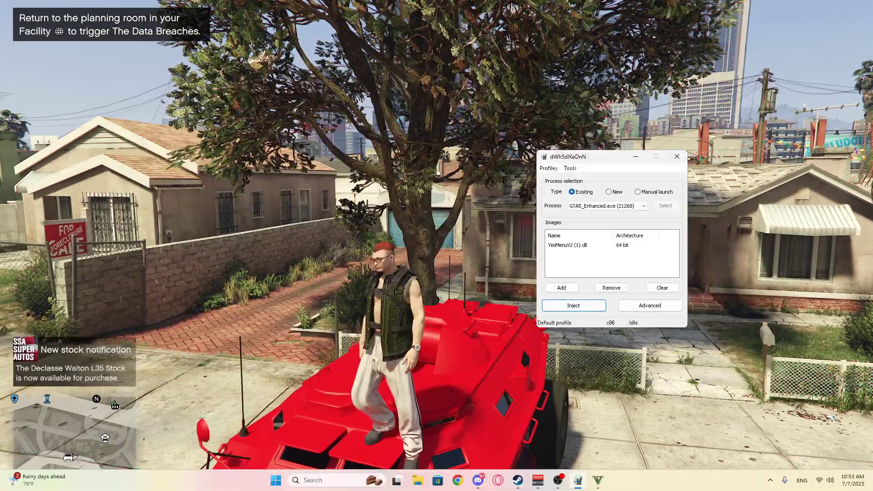